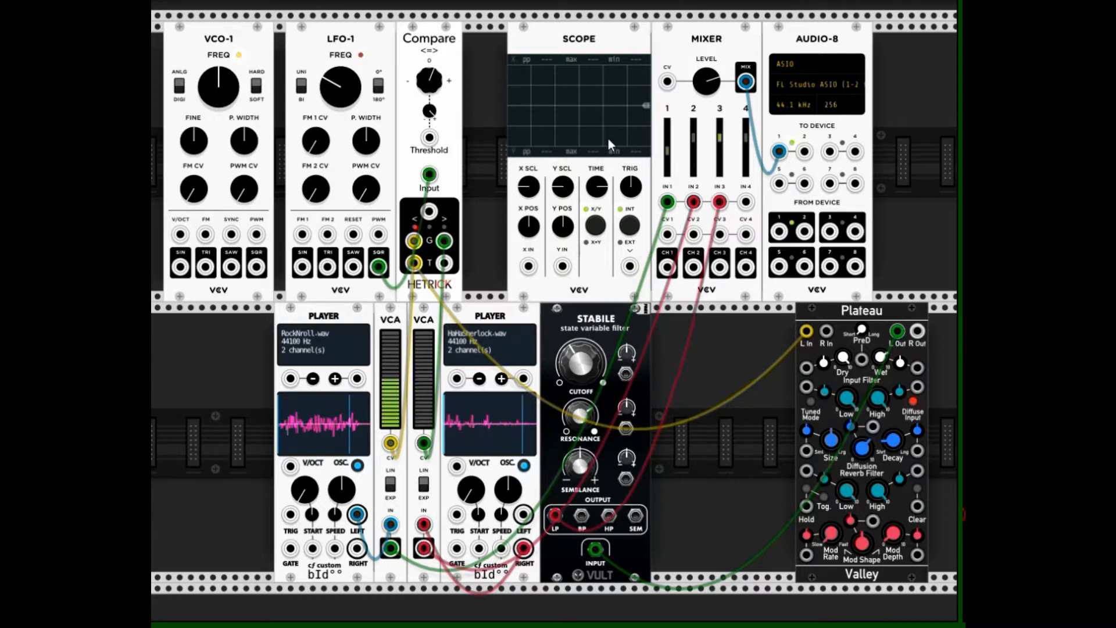
Turn the mixer's master level fully down and shift the RockNroll.wav player with its VCA slightly away from the second VCA
{"action": "left_click_drag", "start_coordinate": [705, 79], "coordinate": [705, 113]}
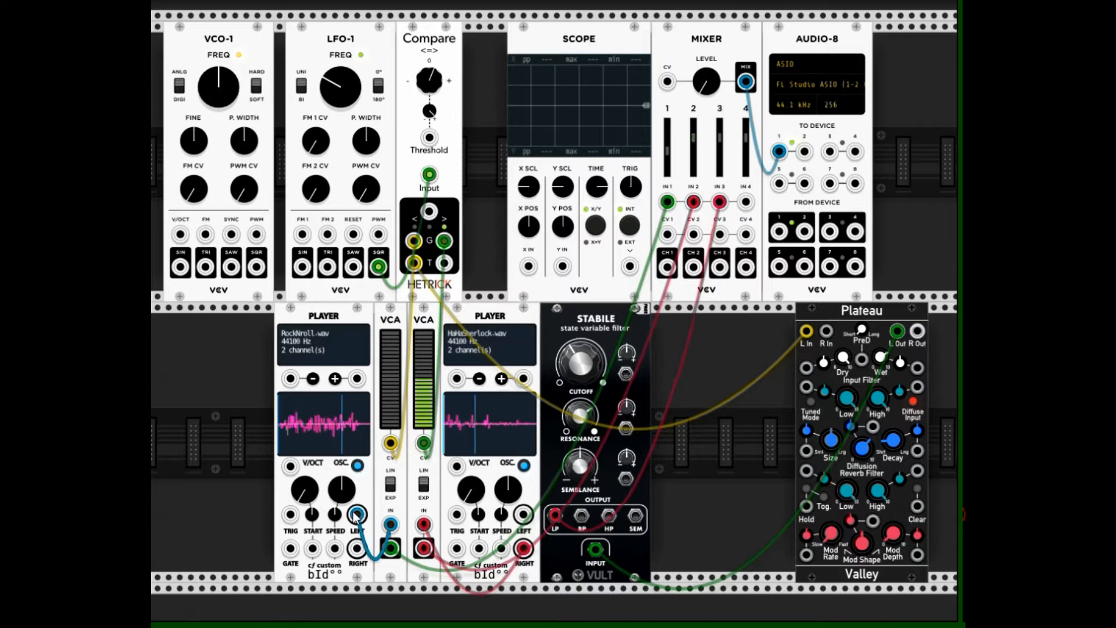
{"action": "mouse_move", "coordinate": [434, 347]}
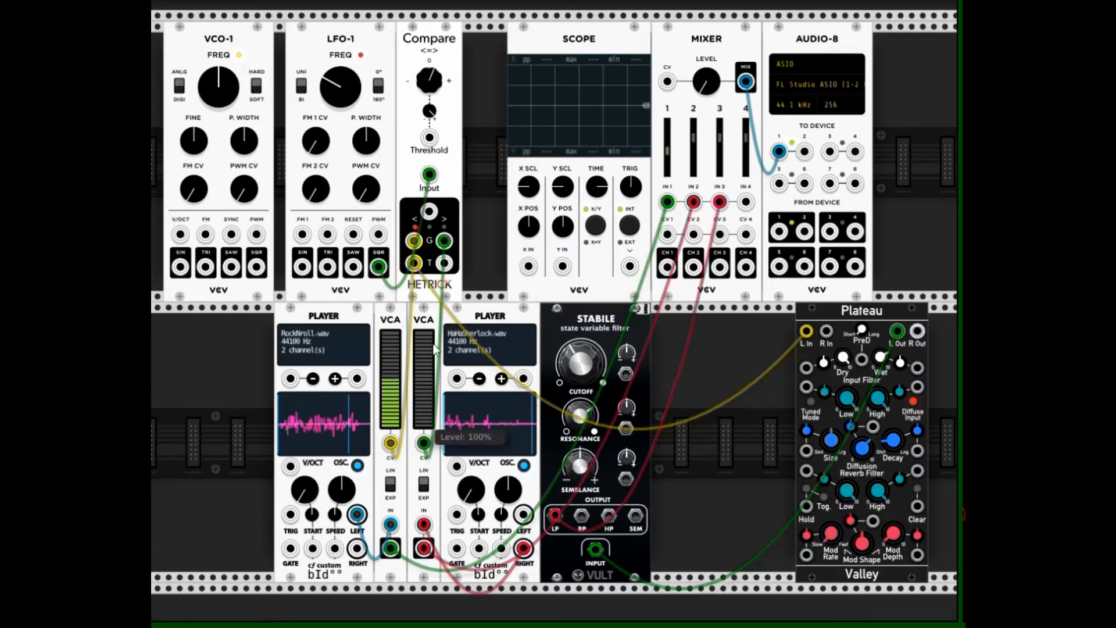
{"action": "left_click_drag", "start_coordinate": [354, 320], "coordinate": [378, 314]}
{"action": "mouse_move", "coordinate": [412, 376]}
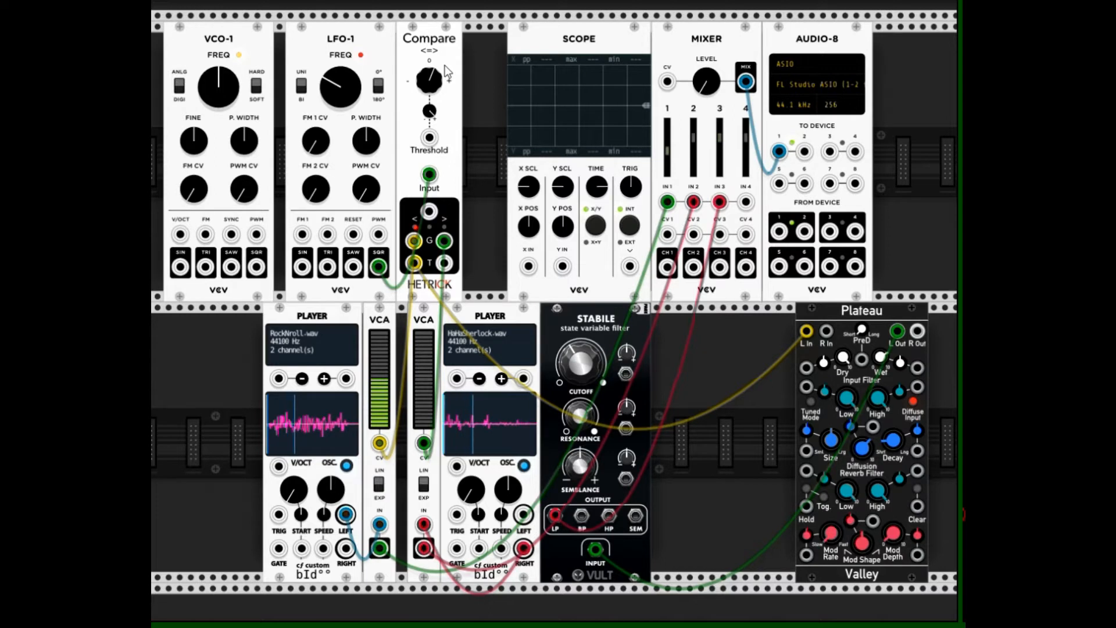
Raise the mixer's master level to about 1.41 dB to hear the switching samples, and turn it fully down again
{"action": "mouse_move", "coordinate": [431, 81]}
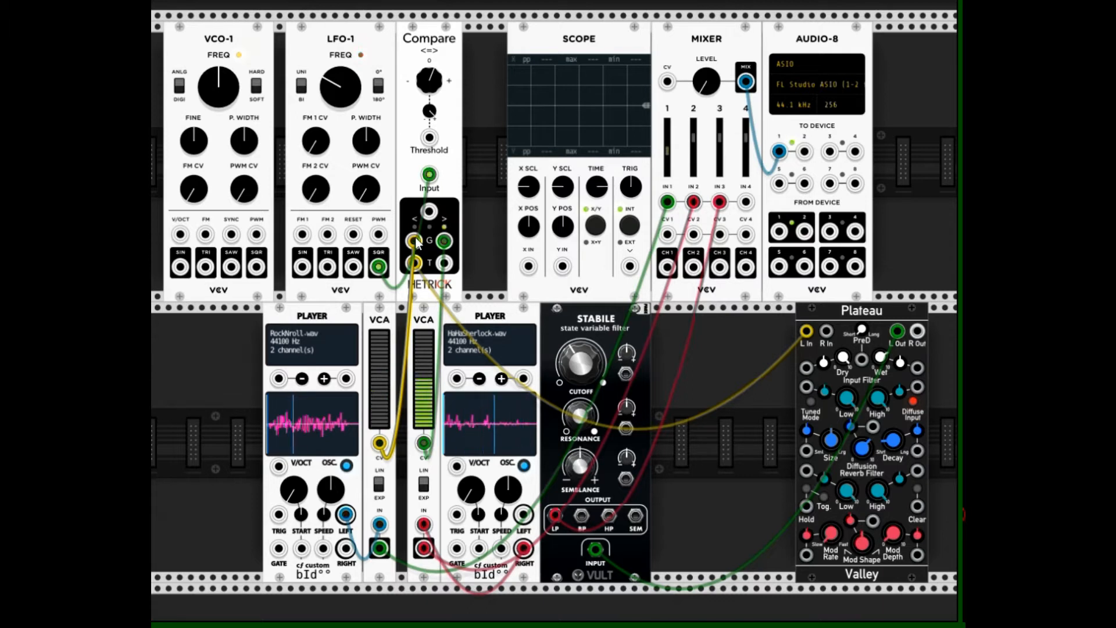
{"action": "left_click_drag", "start_coordinate": [416, 239], "coordinate": [417, 263]}
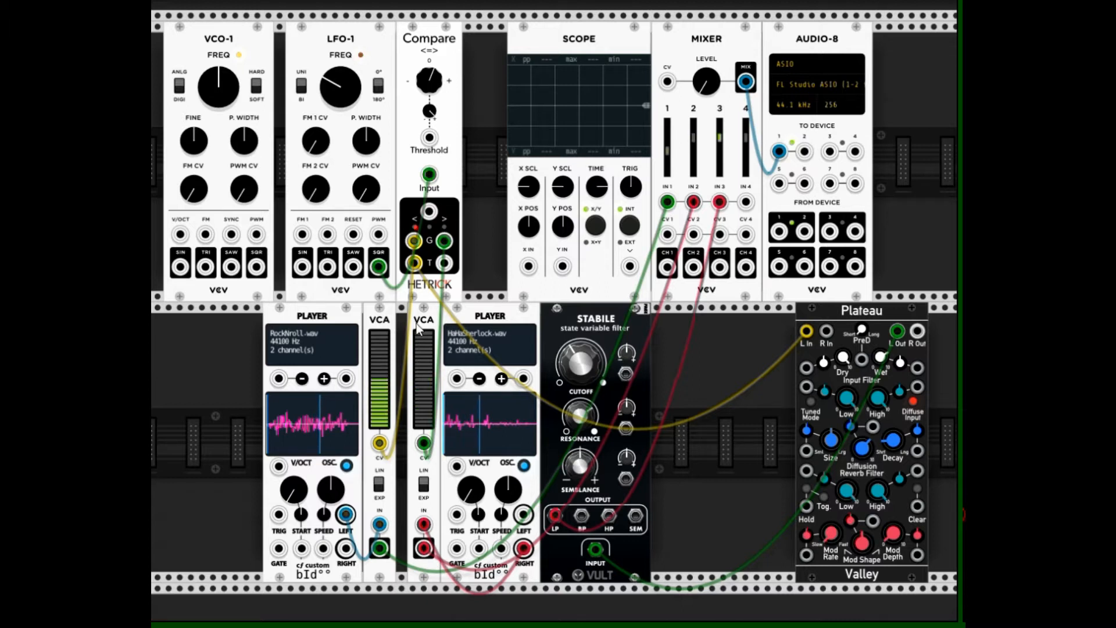
{"action": "left_click_drag", "start_coordinate": [706, 81], "coordinate": [706, 60]}
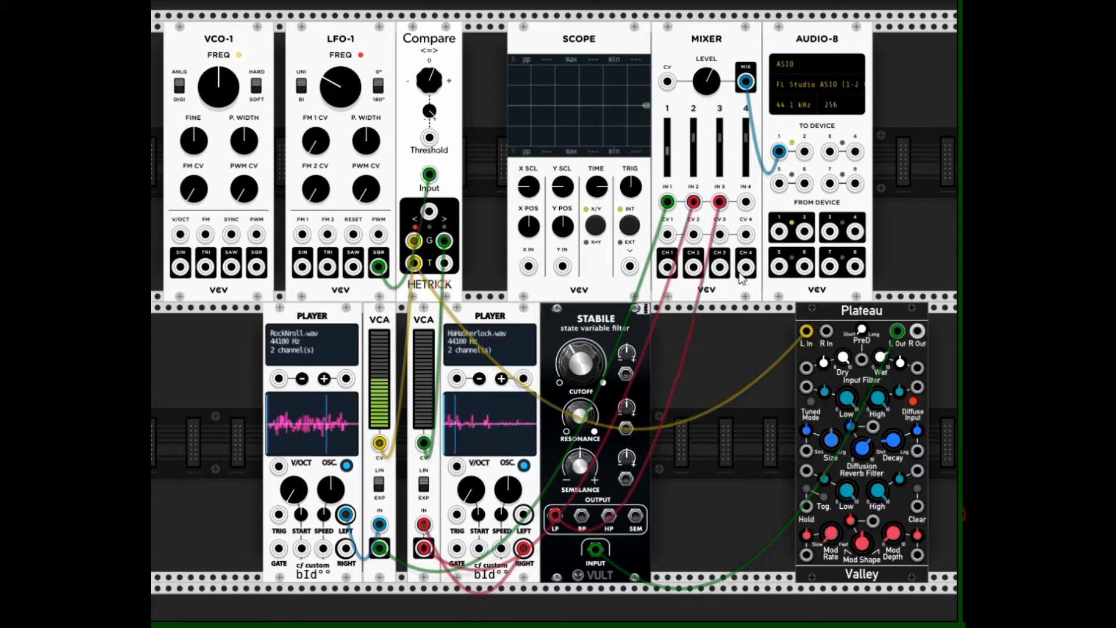
{"action": "mouse_move", "coordinate": [706, 82]}
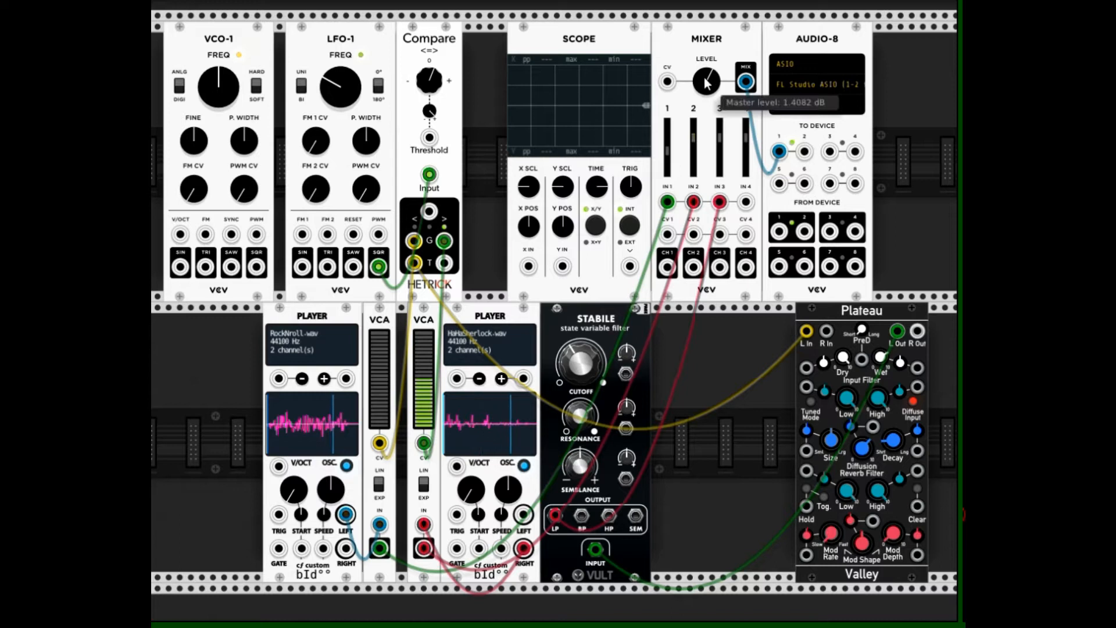
{"action": "left_click_drag", "start_coordinate": [708, 82], "coordinate": [708, 296]}
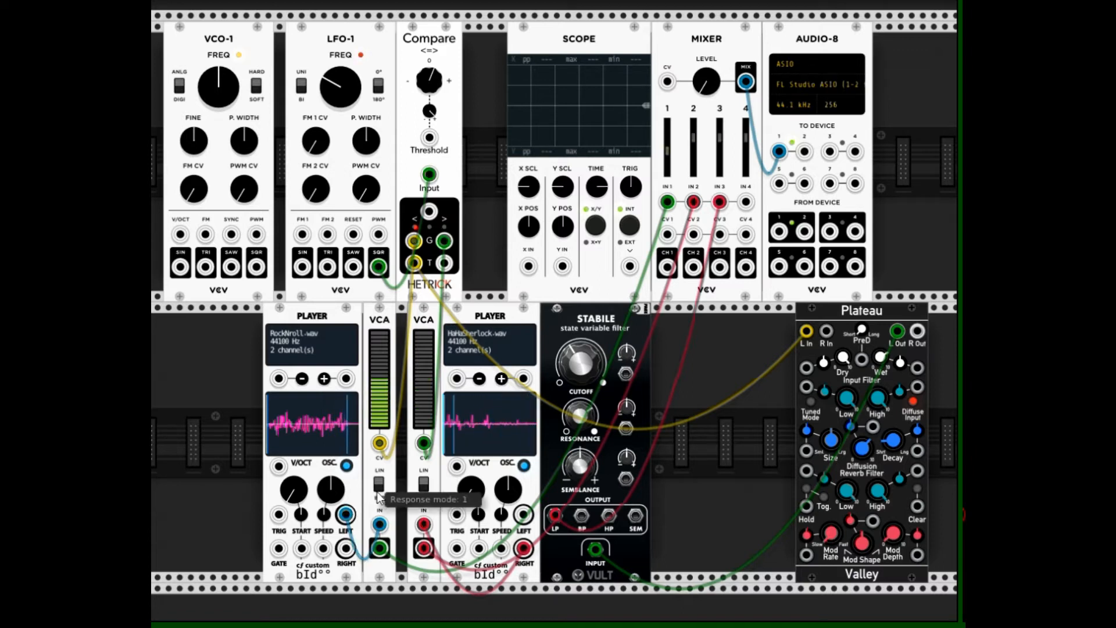
Switch off Osc mode on both sample players and unplug the Compare gate cables from both VCAs' CV inputs
{"action": "left_click", "coordinate": [347, 465]}
{"action": "left_click", "coordinate": [523, 465]}
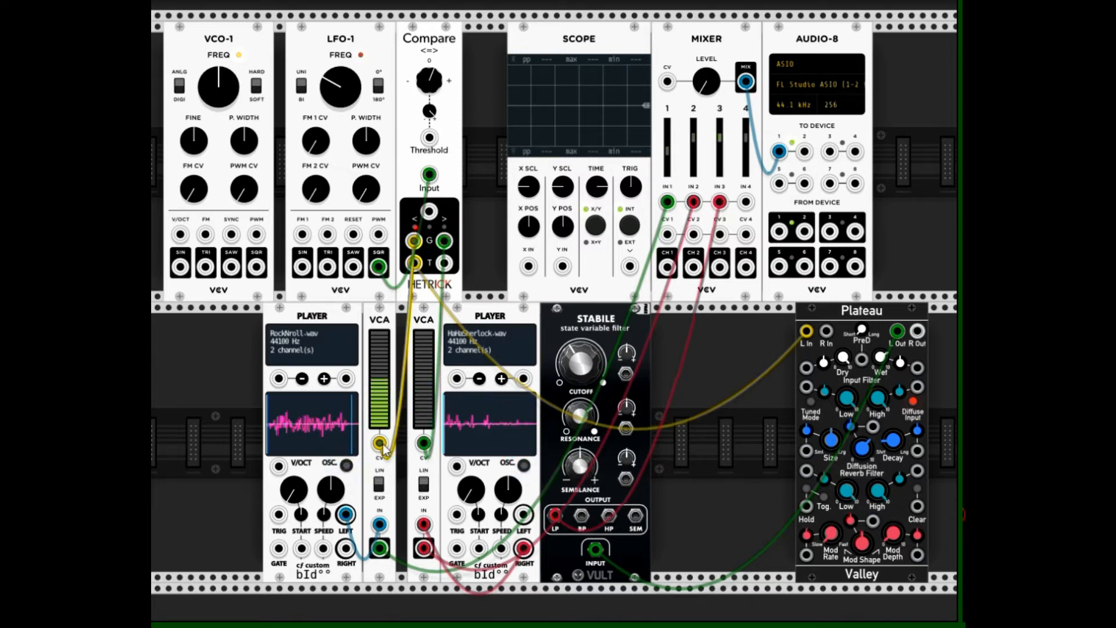
{"action": "left_click_drag", "start_coordinate": [382, 446], "coordinate": [411, 434]}
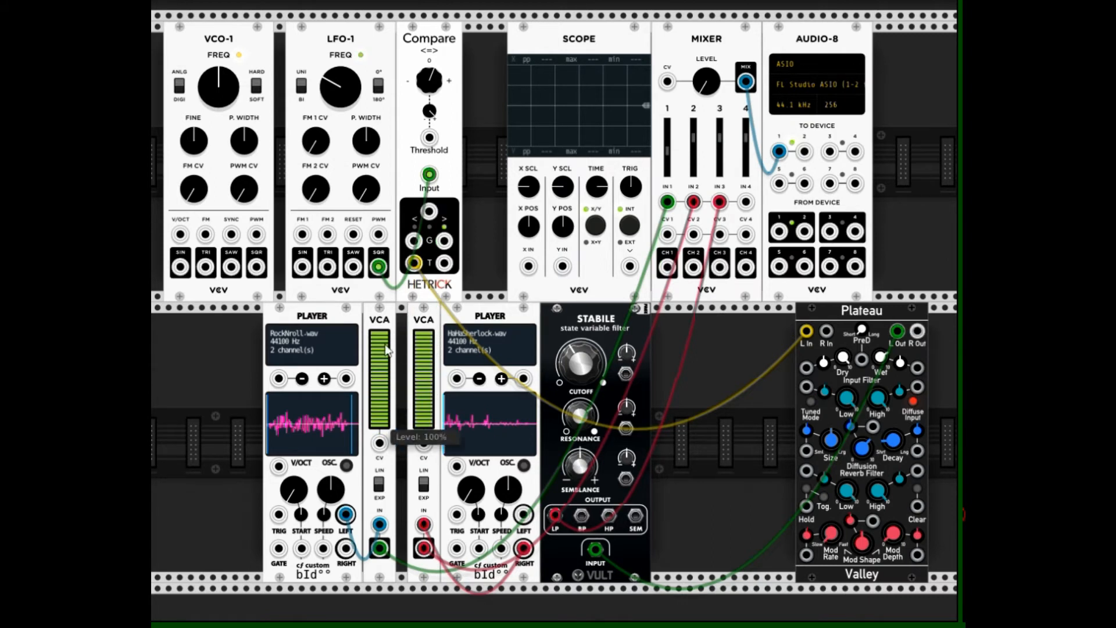
Raise the mixer's master level again and lower channel 3 to -inf dB
{"action": "left_click_drag", "start_coordinate": [705, 82], "coordinate": [705, 48]}
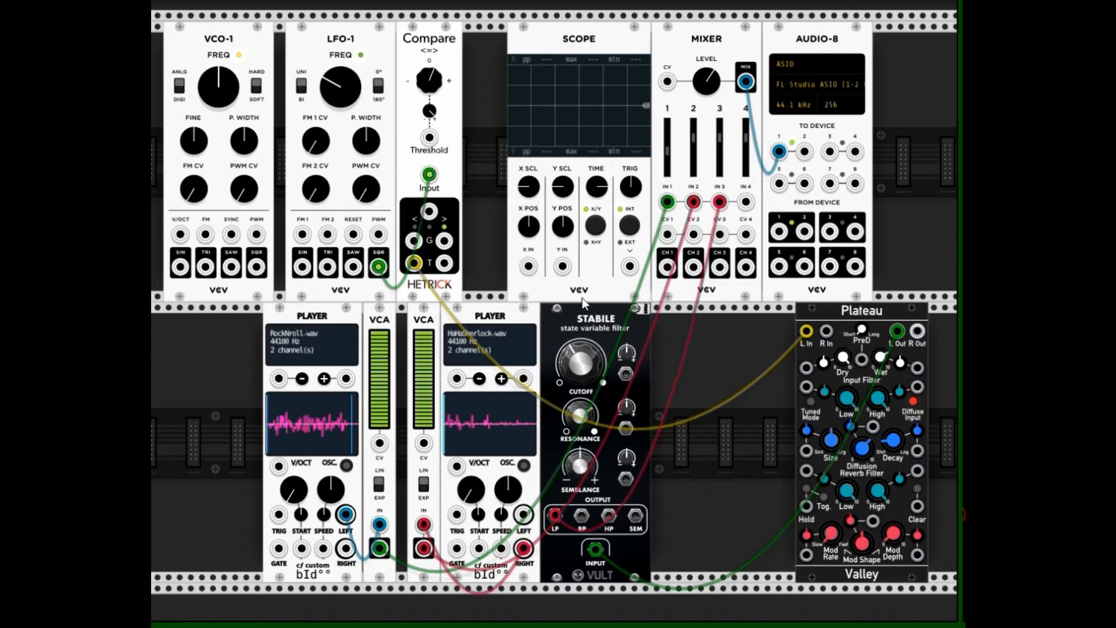
{"action": "left_click_drag", "start_coordinate": [729, 138], "coordinate": [729, 176]}
Audition each sample by toggling Osc mode on the two players, leaving both players looping
{"action": "left_click", "coordinate": [525, 467]}
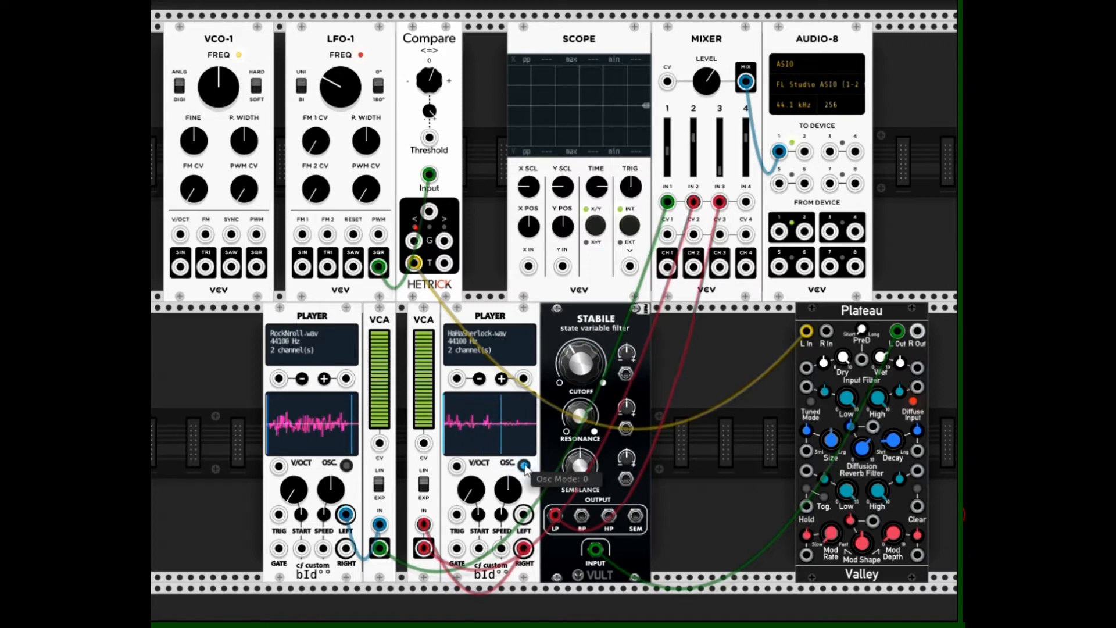
{"action": "left_click", "coordinate": [347, 465]}
{"action": "left_click", "coordinate": [346, 466]}
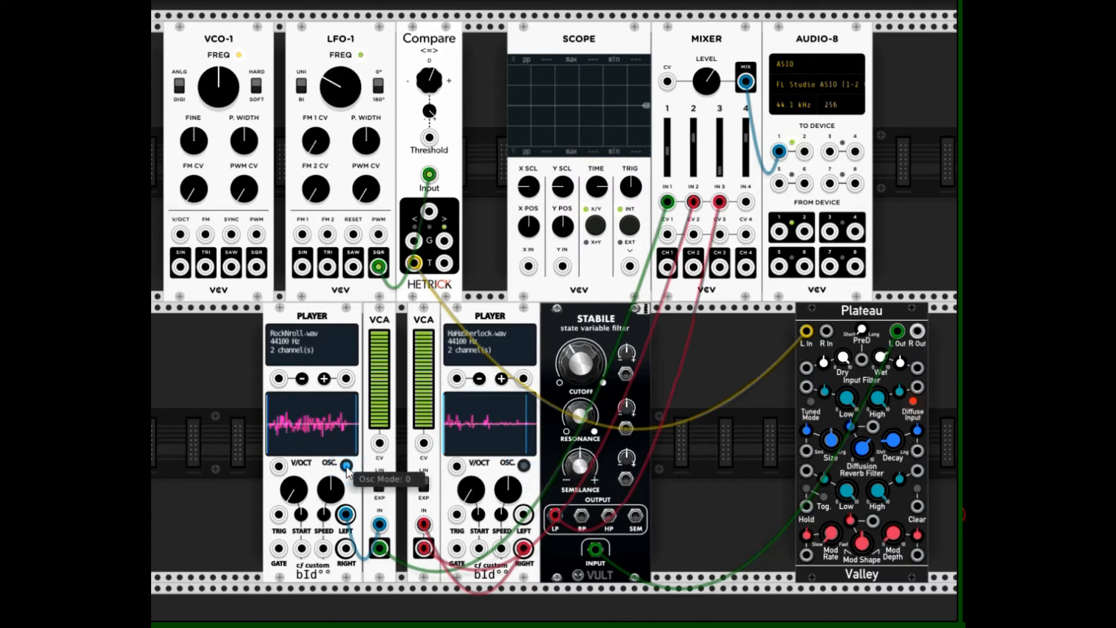
{"action": "left_click", "coordinate": [347, 466]}
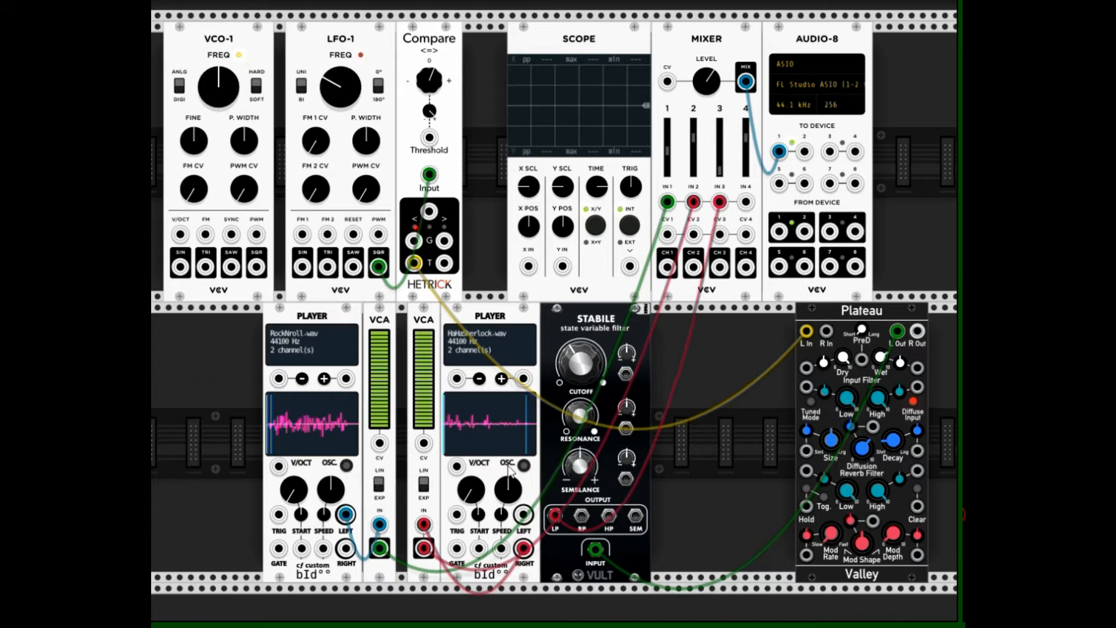
{"action": "left_click", "coordinate": [346, 465]}
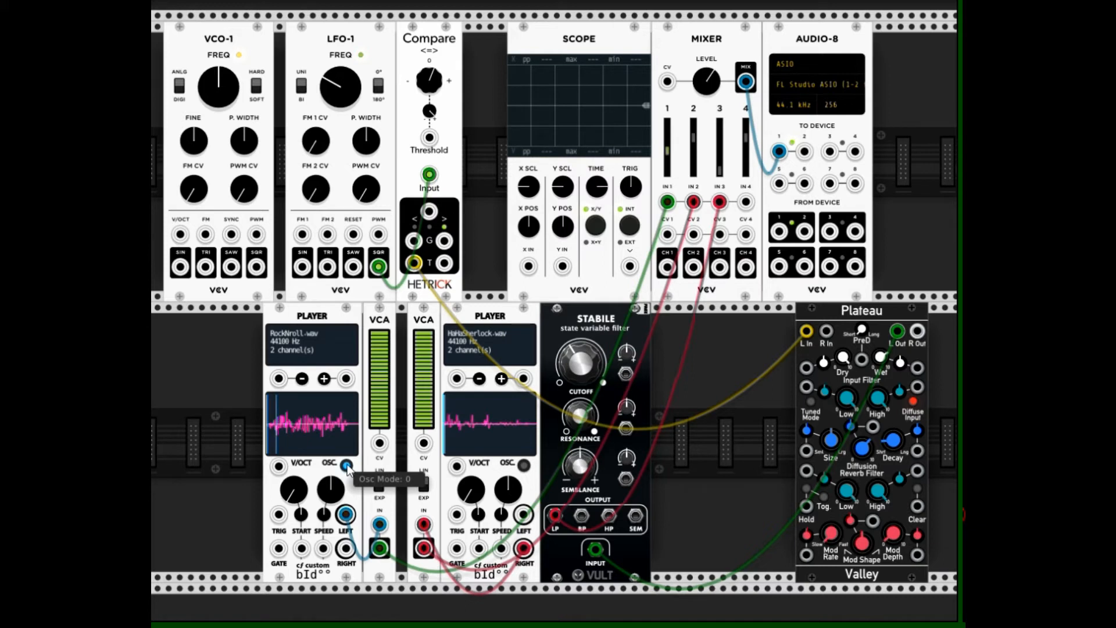
{"action": "left_click", "coordinate": [346, 466]}
{"action": "left_click", "coordinate": [346, 466]}
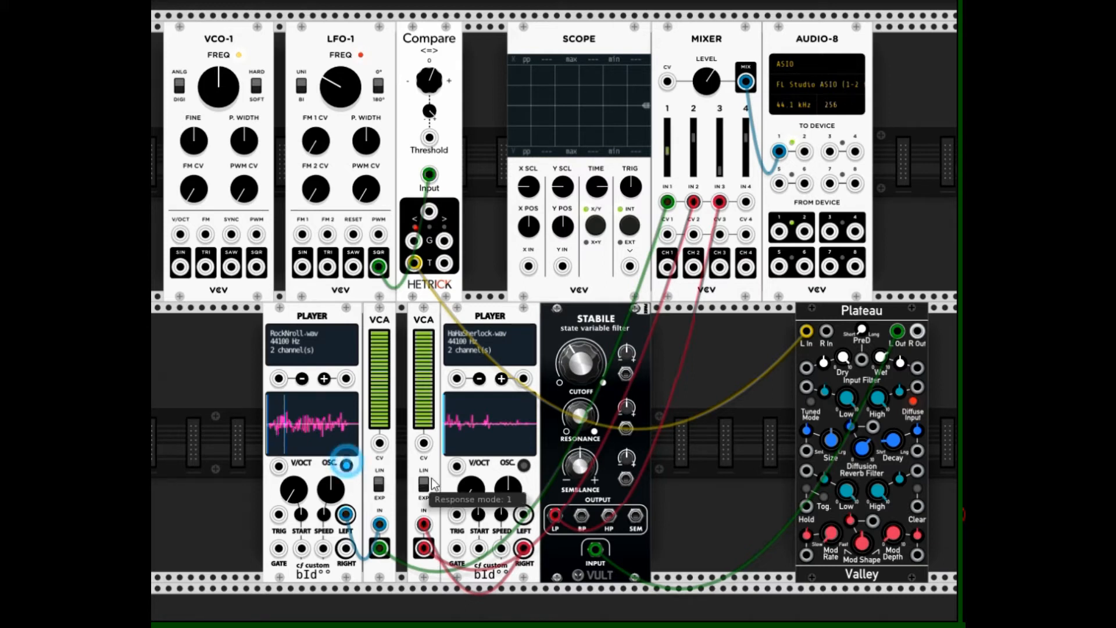
{"action": "left_click", "coordinate": [524, 466]}
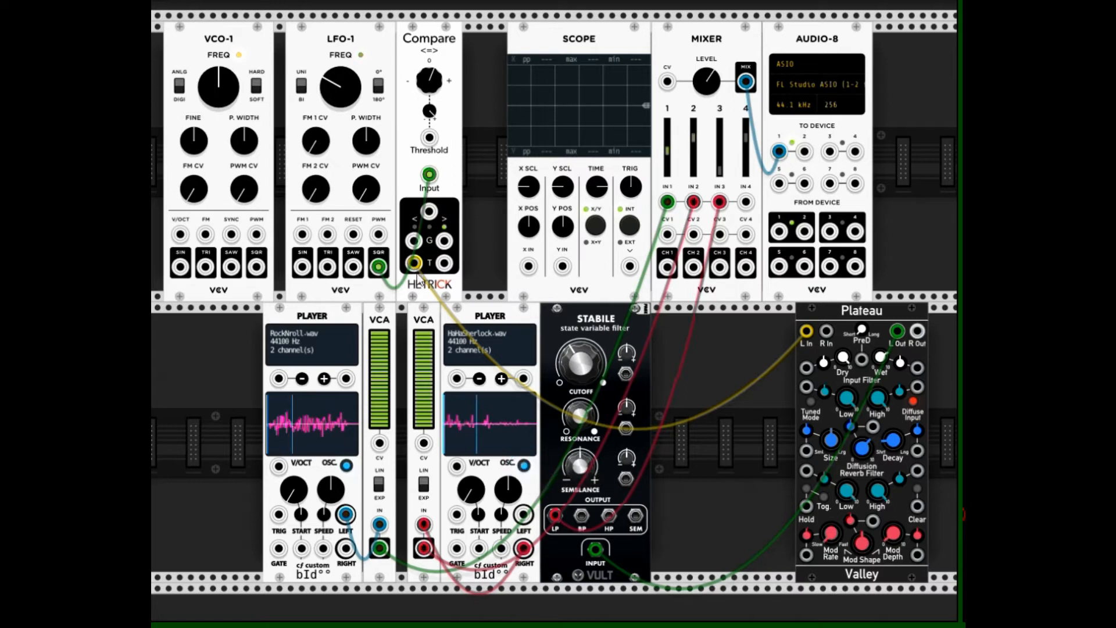
Patch Compare's < gate output to the first VCA's CV input and its > gate output to the second VCA's
{"action": "left_click_drag", "start_coordinate": [414, 243], "coordinate": [379, 443]}
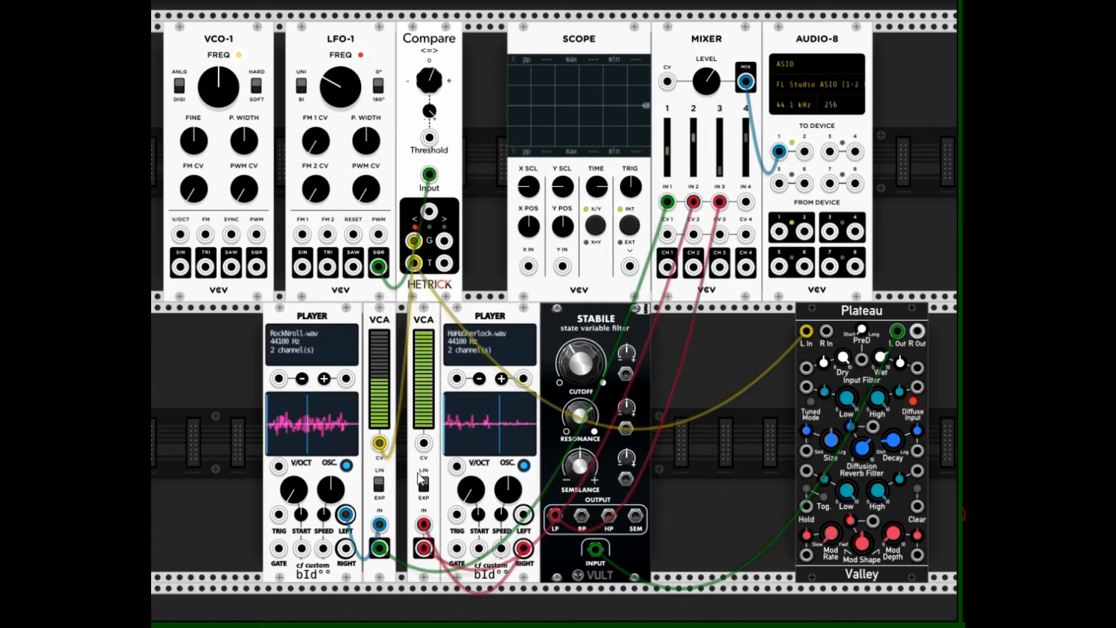
{"action": "left_click_drag", "start_coordinate": [424, 443], "coordinate": [445, 237]}
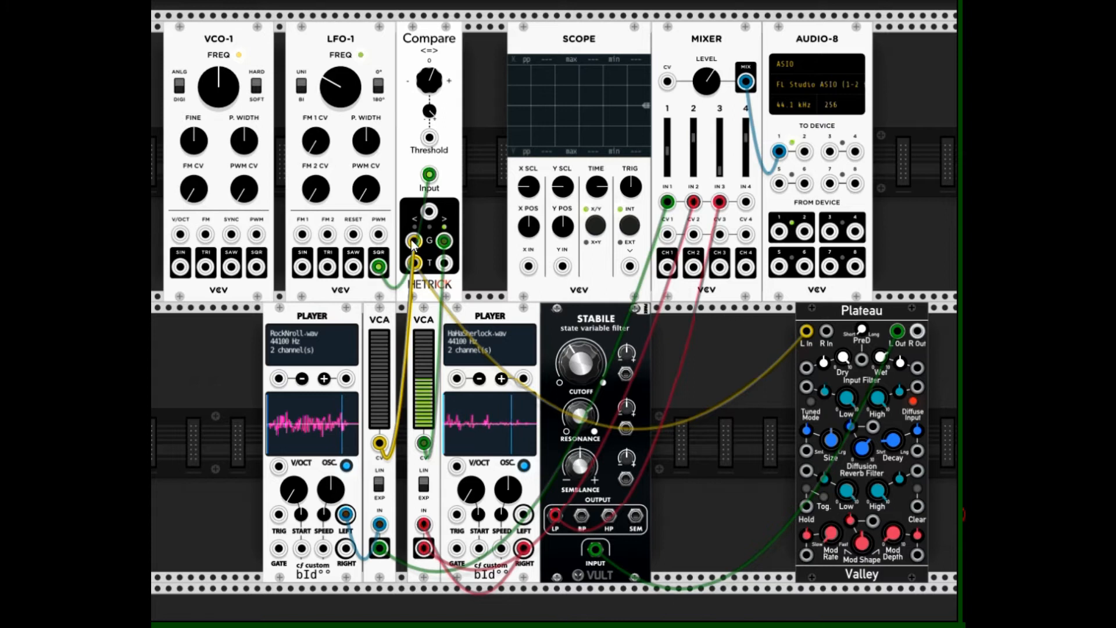
Remove both gate cables between Compare and the VCAs and switch off Osc mode on both players
{"action": "left_click_drag", "start_coordinate": [416, 244], "coordinate": [466, 233]}
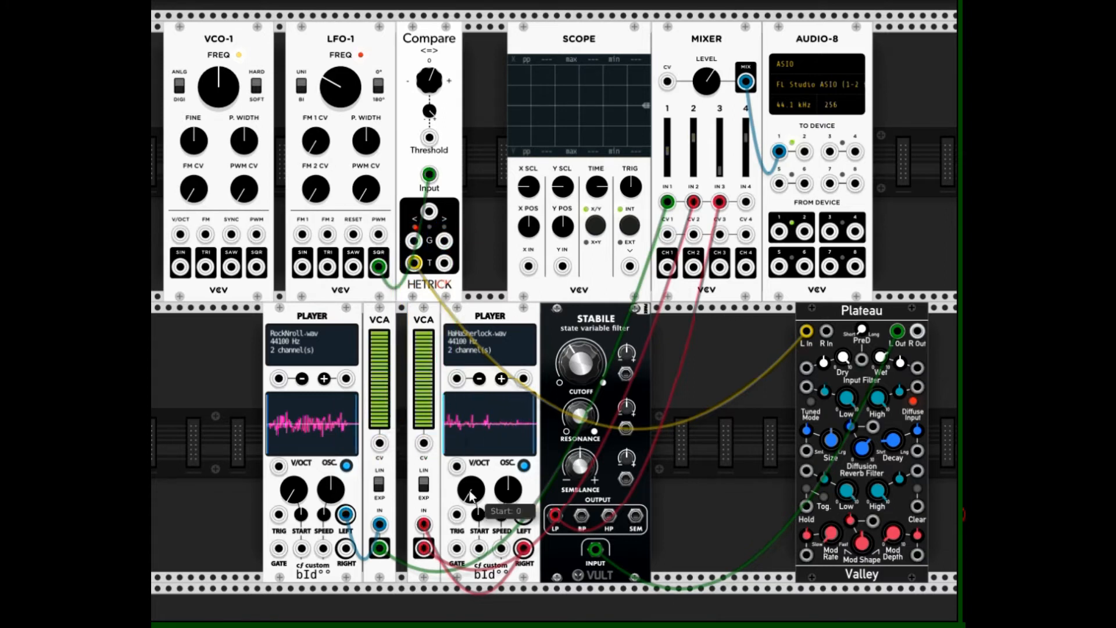
{"action": "left_click", "coordinate": [524, 464]}
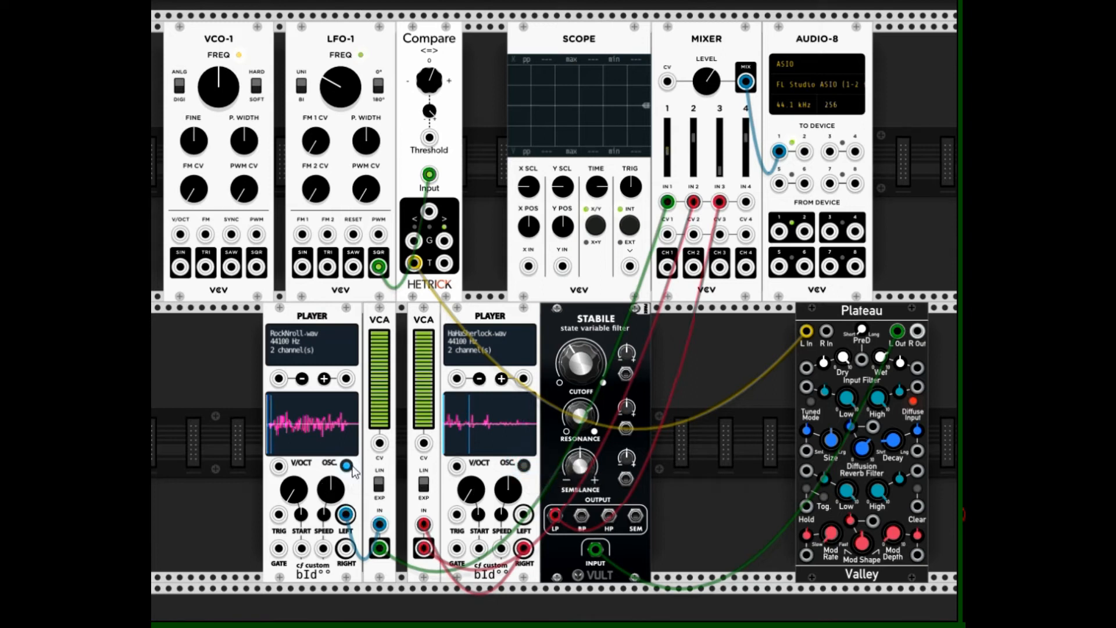
{"action": "left_click", "coordinate": [346, 465]}
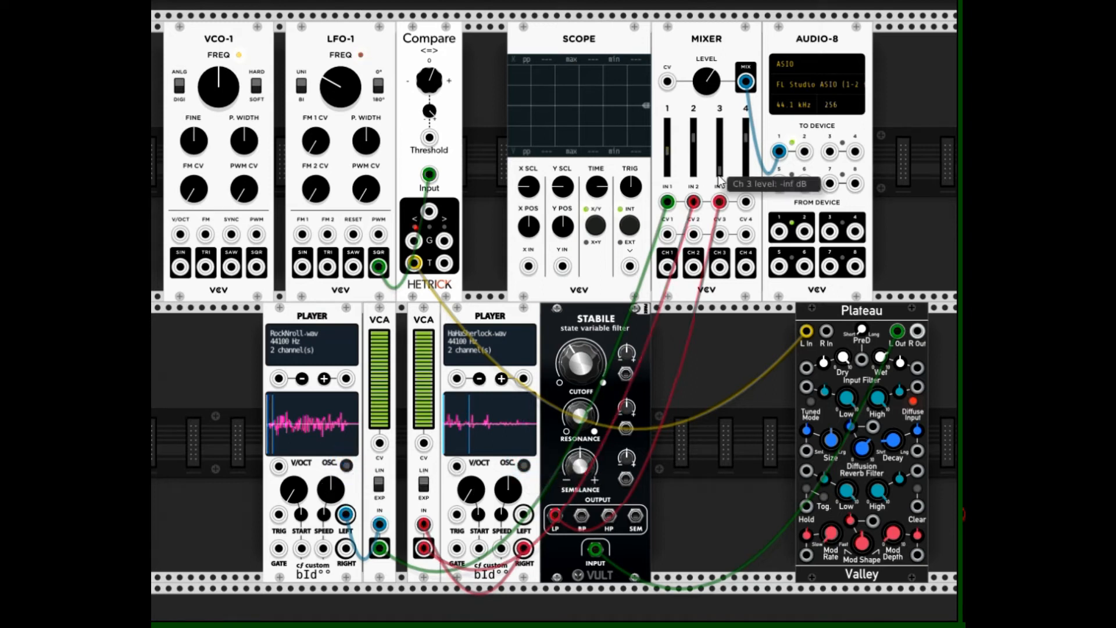
Raise mixer channel 3 to about -9.9 dB and pull its fader back down
{"action": "left_click_drag", "start_coordinate": [727, 169], "coordinate": [727, 147]}
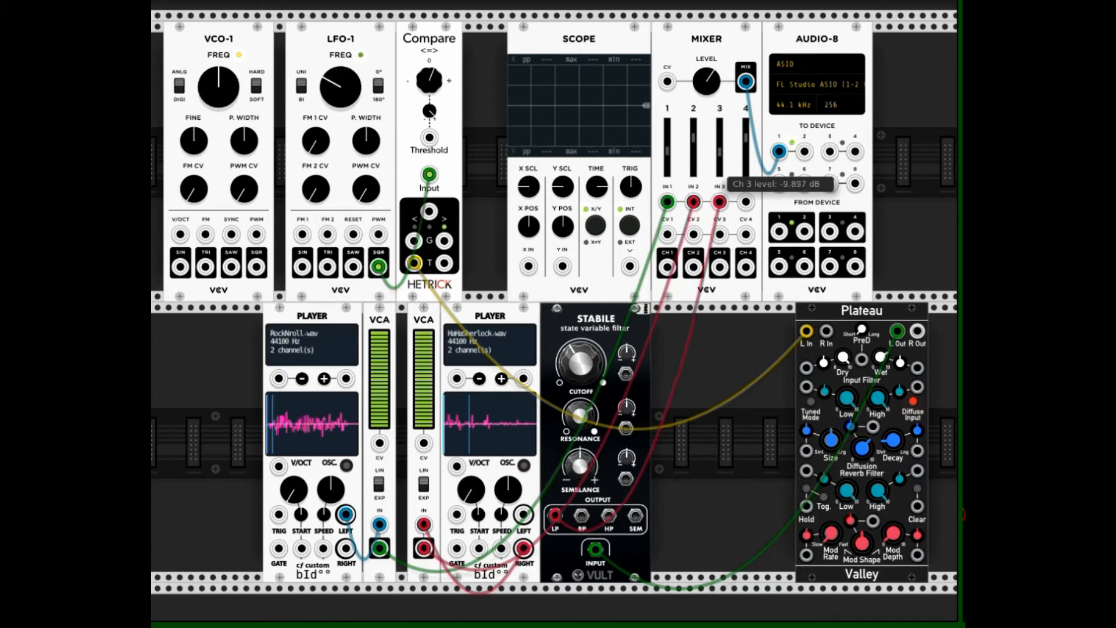
{"action": "left_click_drag", "start_coordinate": [719, 152], "coordinate": [720, 166]}
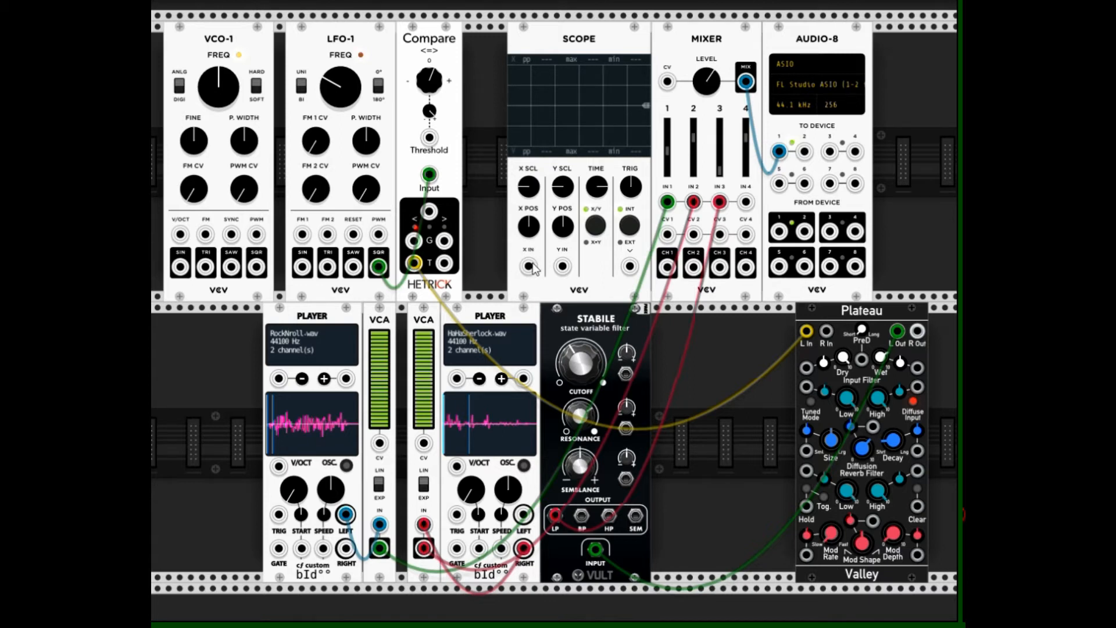
Patch Compare's < gate output into the scope's X input and lengthen the scope's time window
{"action": "left_click_drag", "start_coordinate": [529, 268], "coordinate": [420, 248]}
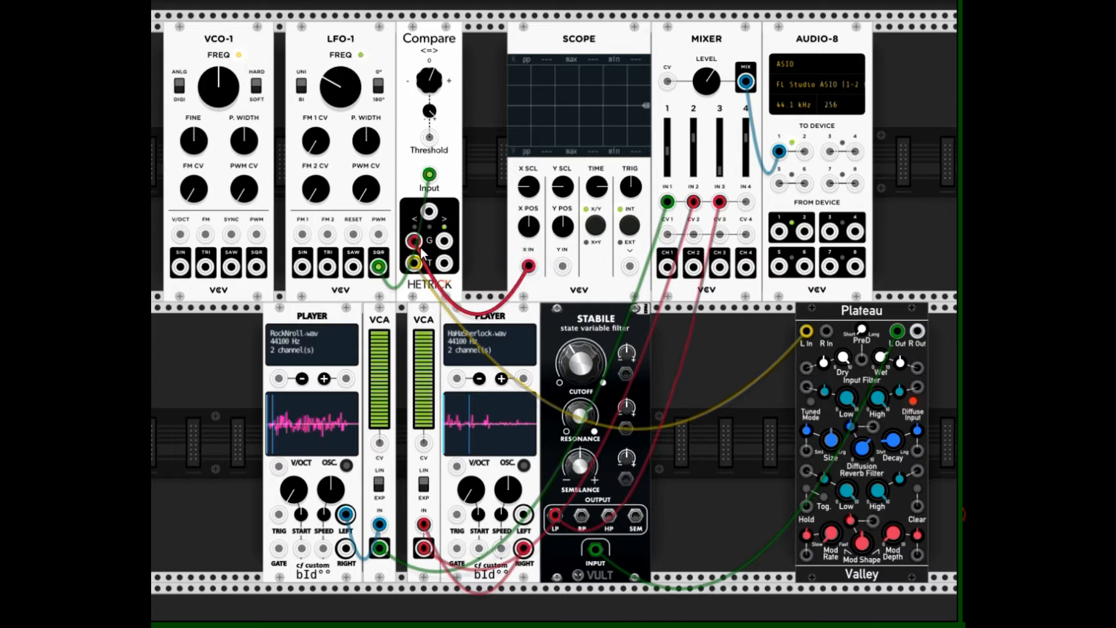
{"action": "left_click_drag", "start_coordinate": [597, 186], "coordinate": [597, 175]}
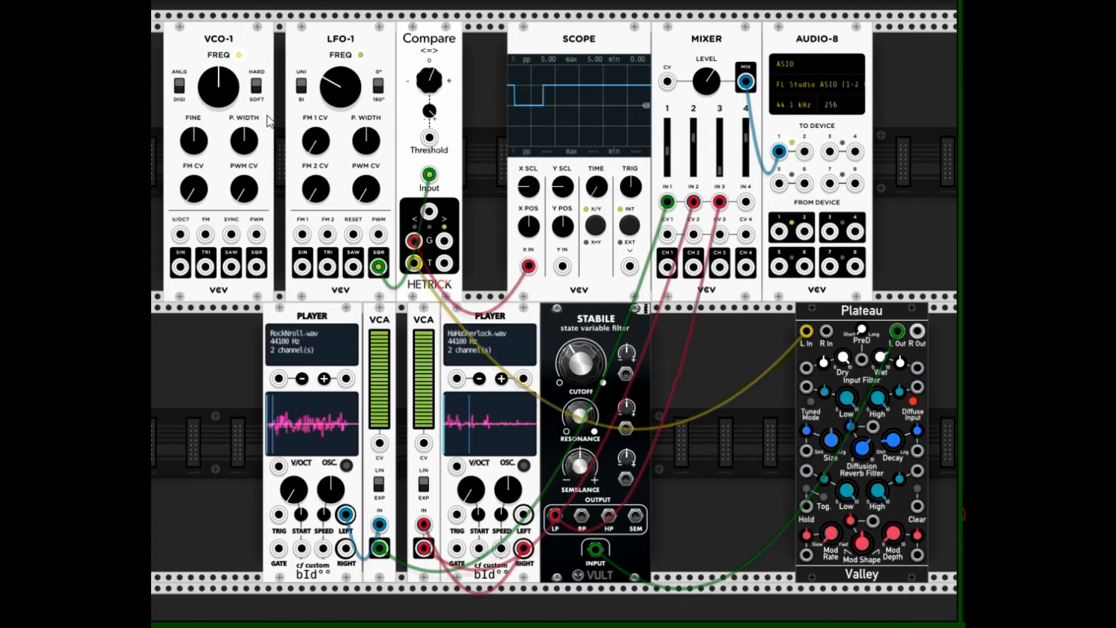
Raise the LFO's frequency and feed its sine output, instead of square, to Compare's input and also to the scope's Y input
{"action": "left_click_drag", "start_coordinate": [335, 95], "coordinate": [335, 81]}
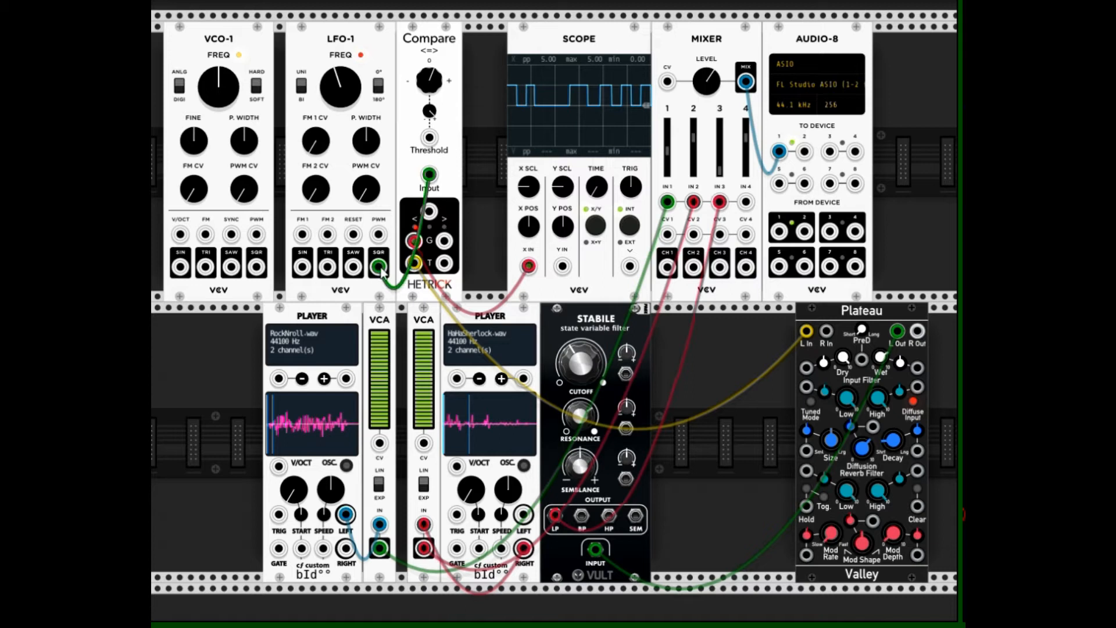
{"action": "left_click_drag", "start_coordinate": [379, 267], "coordinate": [302, 271]}
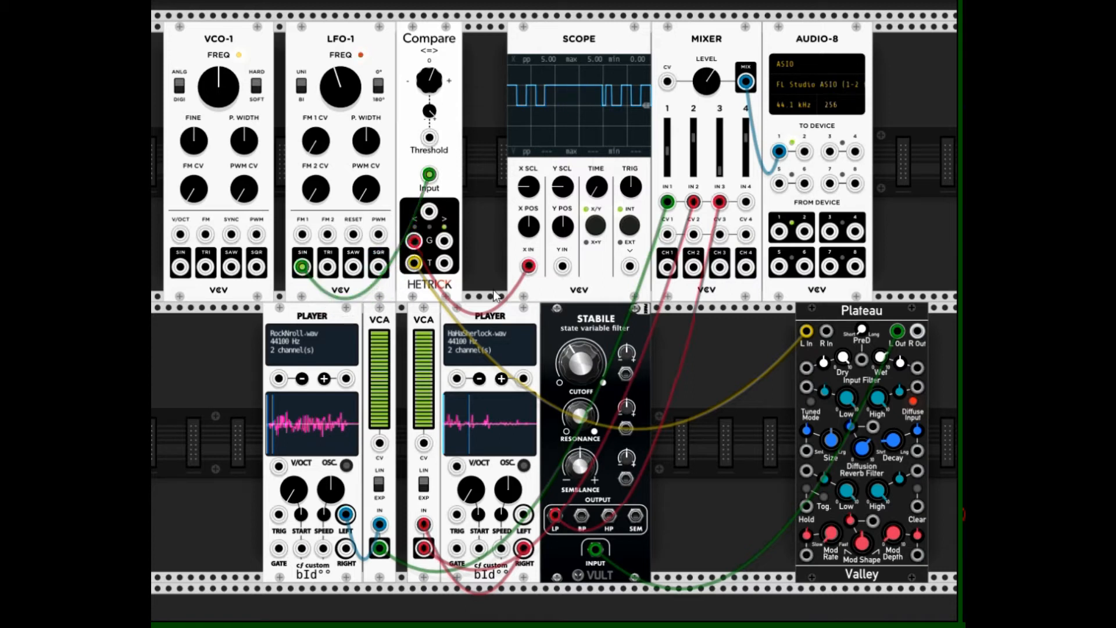
{"action": "left_click_drag", "start_coordinate": [562, 267], "coordinate": [307, 270]}
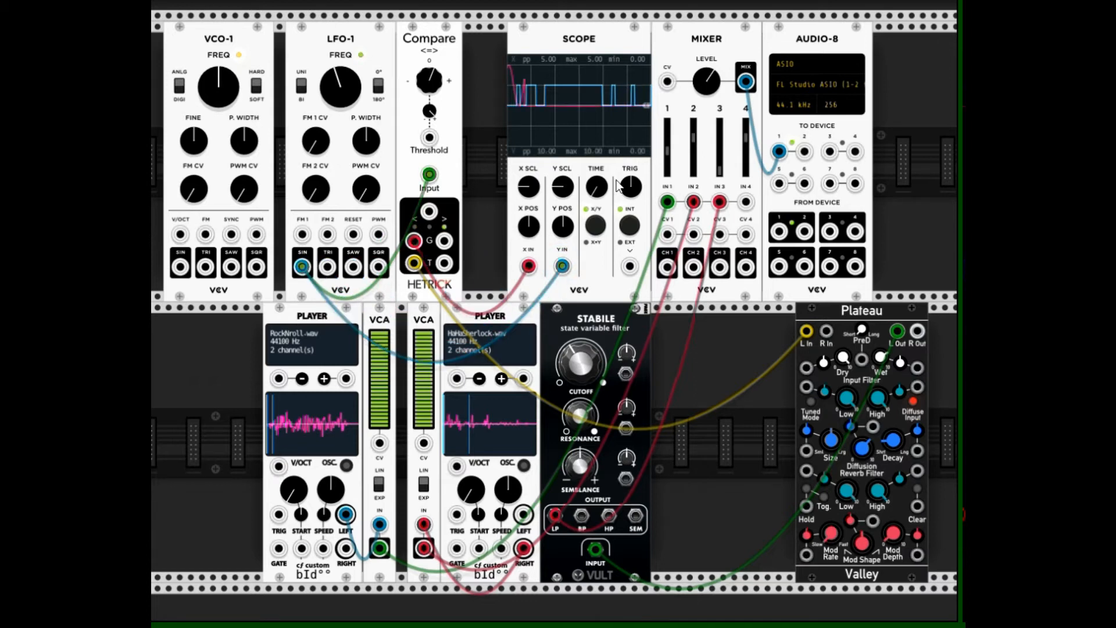
Separate the scope traces by moving the Y trace down and the X trace up, with the X scale at 5 V/div
{"action": "left_click_drag", "start_coordinate": [561, 232], "coordinate": [561, 293]}
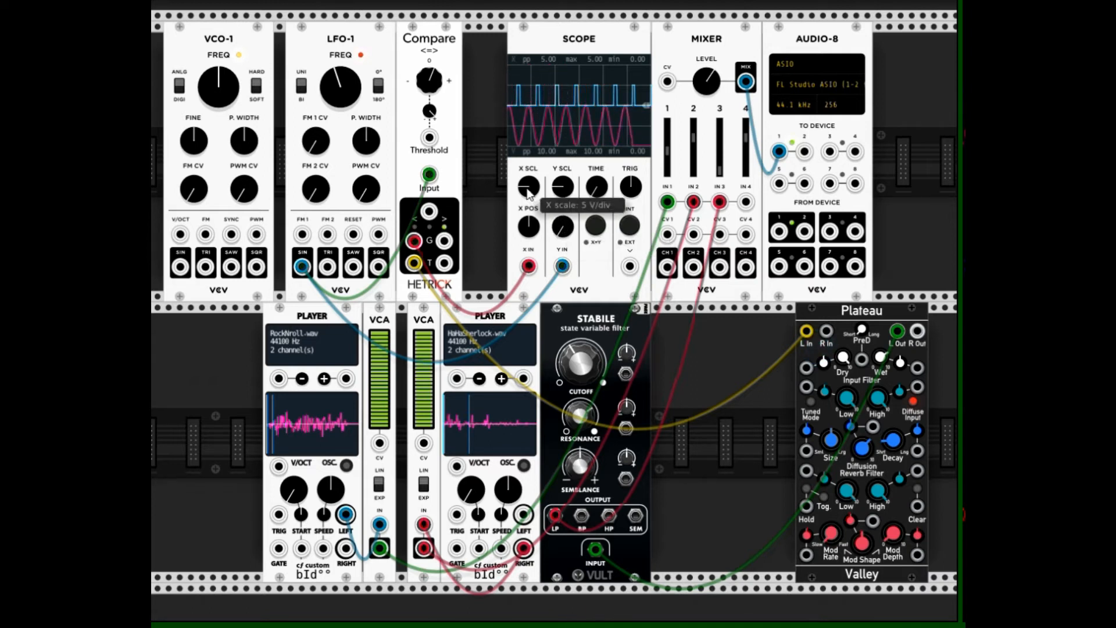
{"action": "mouse_move", "coordinate": [529, 192]}
{"action": "left_mouse_down"}
{"action": "mouse_move", "coordinate": [528, 183]}
{"action": "mouse_move", "coordinate": [528, 191]}
{"action": "left_mouse_up"}
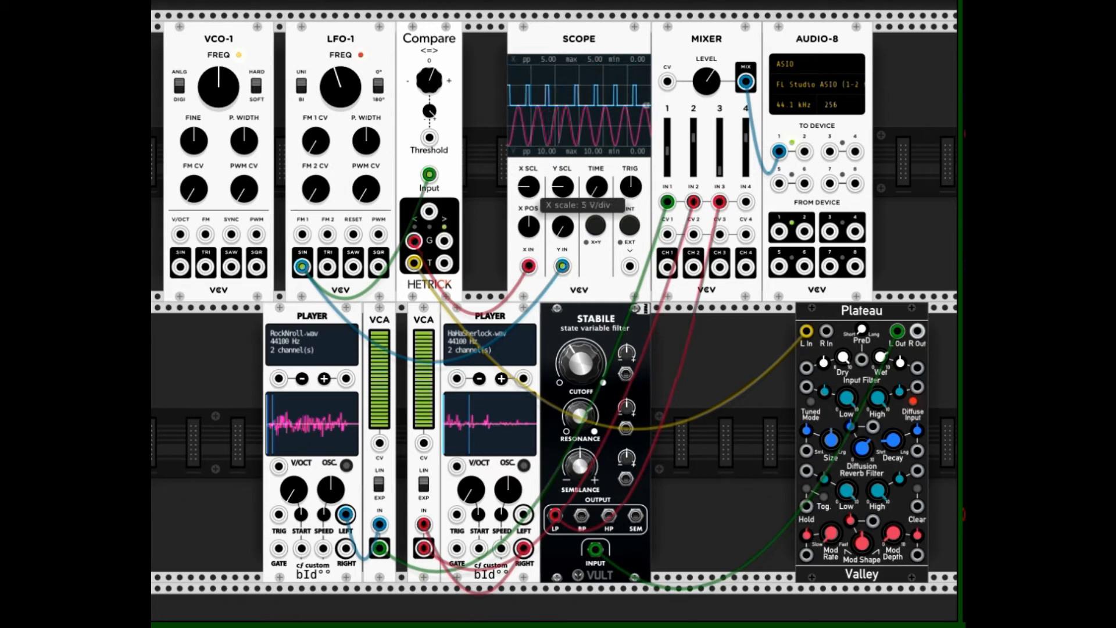
{"action": "mouse_move", "coordinate": [529, 230]}
{"action": "left_mouse_down"}
{"action": "mouse_move", "coordinate": [530, 186]}
{"action": "mouse_move", "coordinate": [530, 232]}
{"action": "left_mouse_up"}
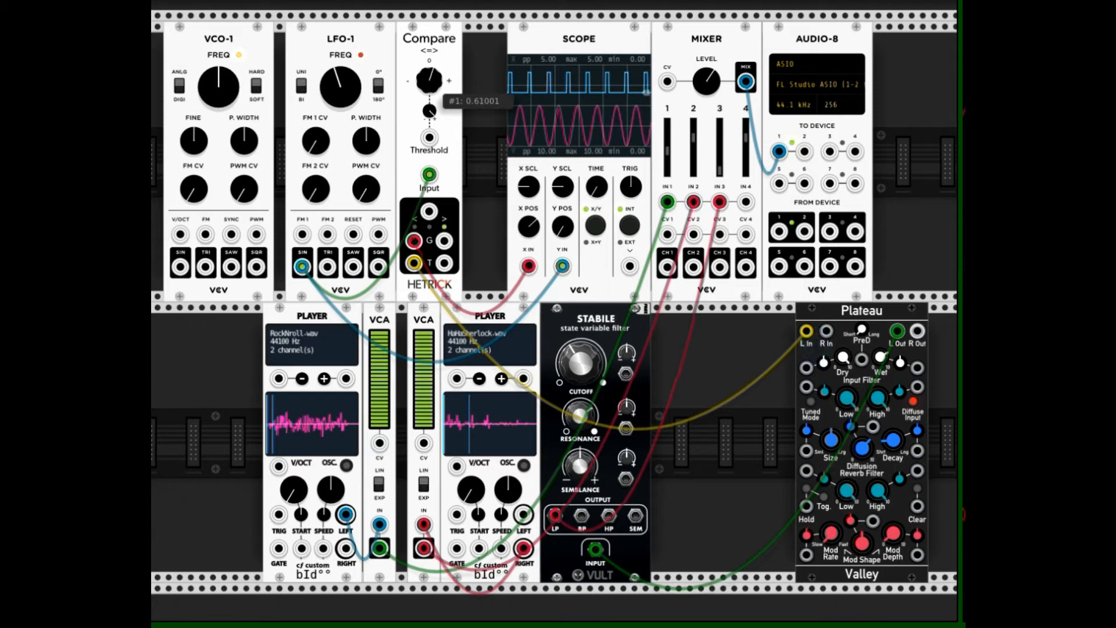
Lower Compare's threshold to about -2.18 and raise it again while watching the gate's pulse width on the scope
{"action": "left_click_drag", "start_coordinate": [429, 79], "coordinate": [429, 104]}
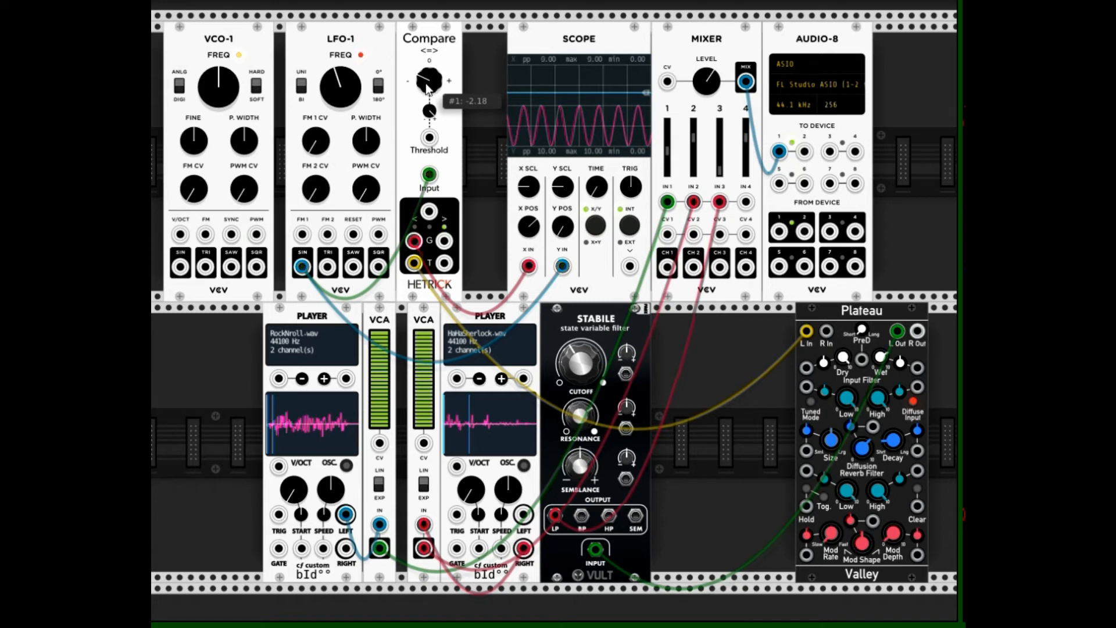
{"action": "mouse_move", "coordinate": [427, 87]}
{"action": "left_mouse_down"}
{"action": "mouse_move", "coordinate": [427, 55]}
{"action": "mouse_move", "coordinate": [427, 86]}
{"action": "mouse_move", "coordinate": [427, 66]}
{"action": "left_mouse_up"}
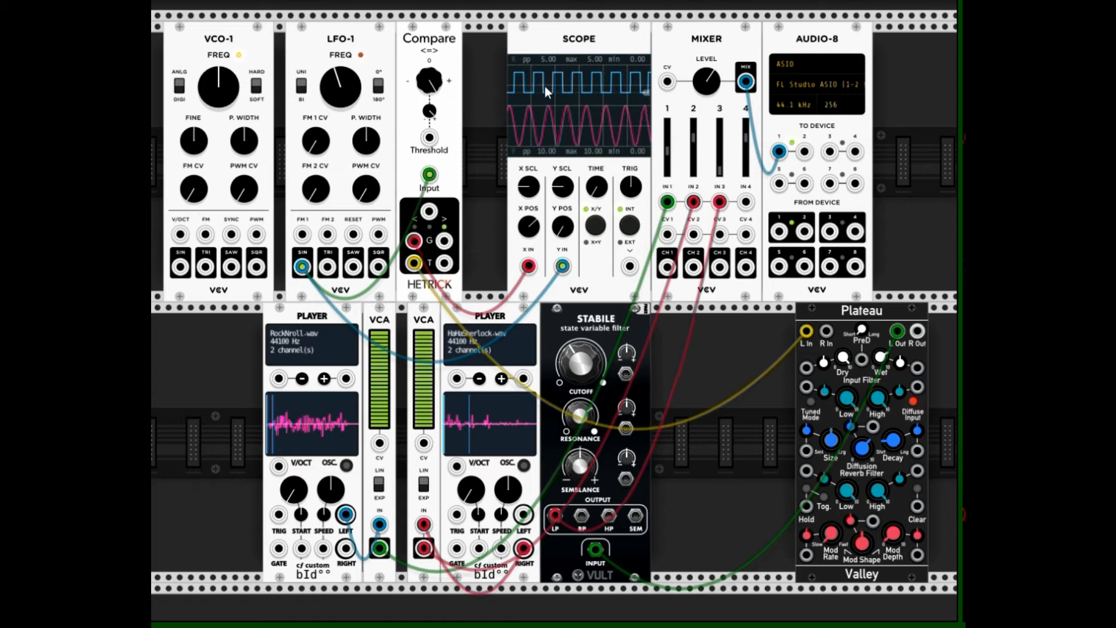
{"action": "mouse_move", "coordinate": [431, 77]}
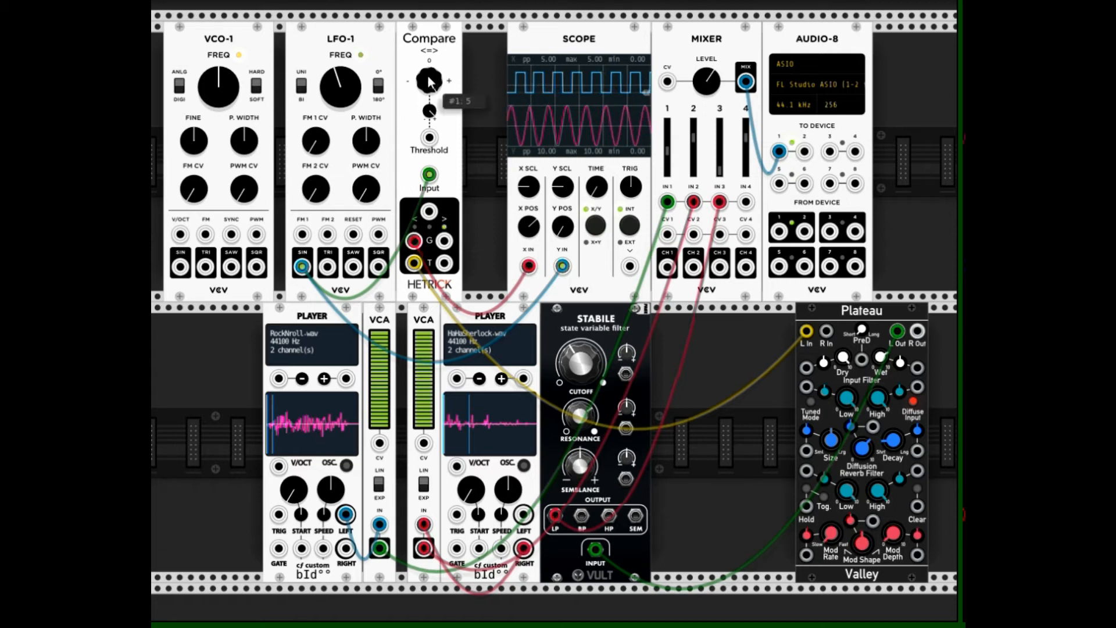
Lower Compare's threshold to about 1.355 and on below zero in stages while watching the gate's pulse width on the scope
{"action": "left_click_drag", "start_coordinate": [428, 77], "coordinate": [428, 123]}
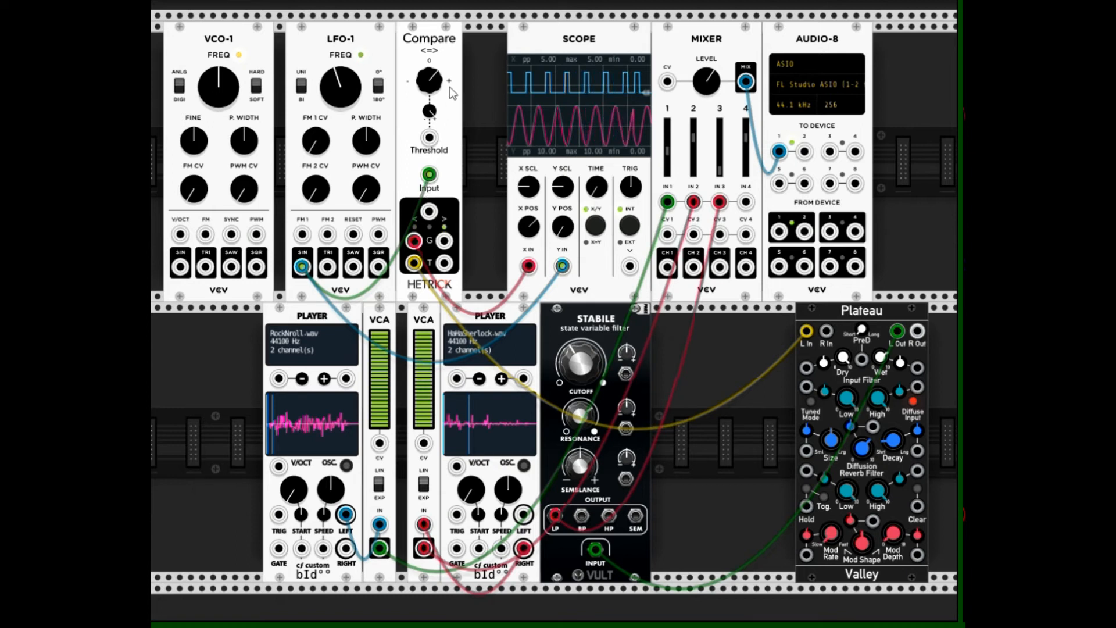
{"action": "mouse_move", "coordinate": [438, 81]}
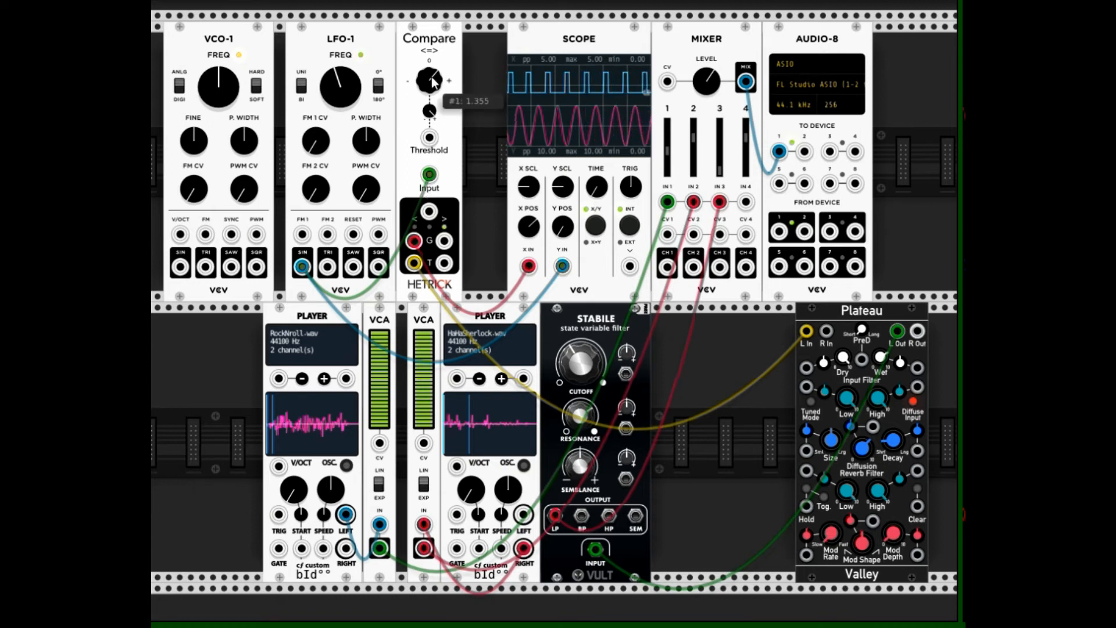
{"action": "left_click_drag", "start_coordinate": [439, 82], "coordinate": [438, 110]}
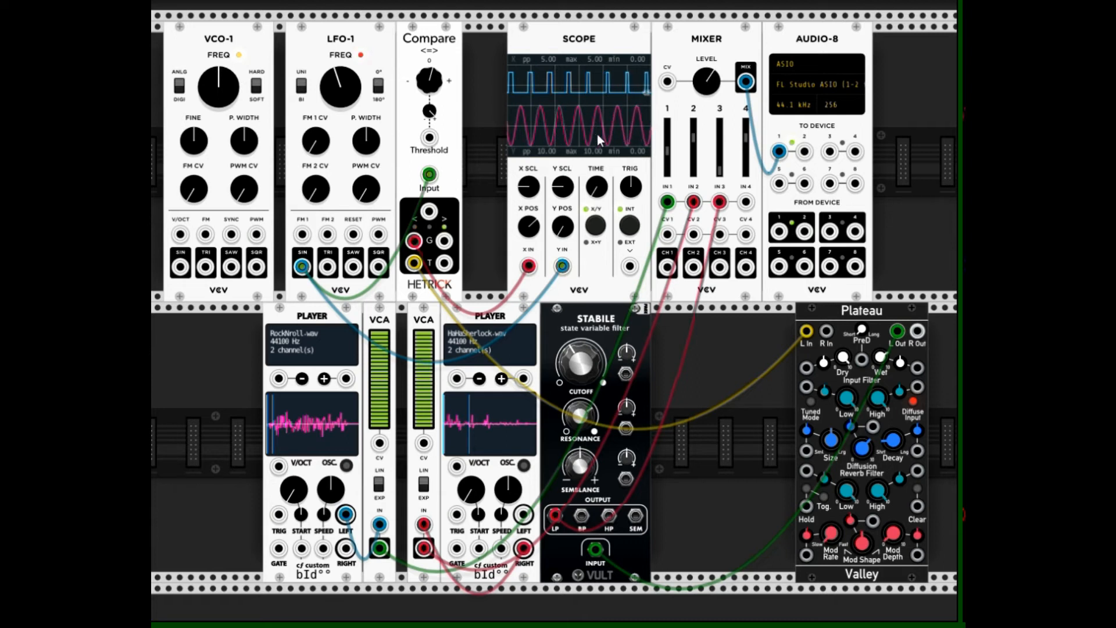
{"action": "mouse_move", "coordinate": [430, 76]}
{"action": "left_click_drag", "start_coordinate": [431, 77], "coordinate": [431, 129]}
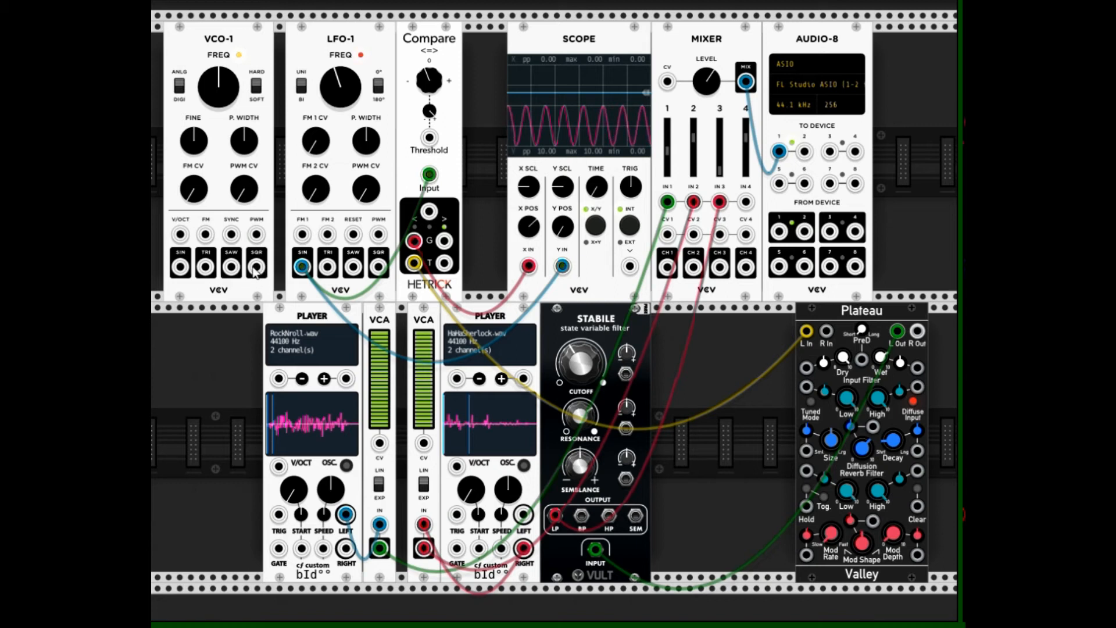
Patch VCO-1's triangle output into mixer input 4 to hear it, and unplug it again
{"action": "left_click_drag", "start_coordinate": [180, 267], "coordinate": [303, 269]}
{"action": "left_click_drag", "start_coordinate": [206, 267], "coordinate": [747, 206]}
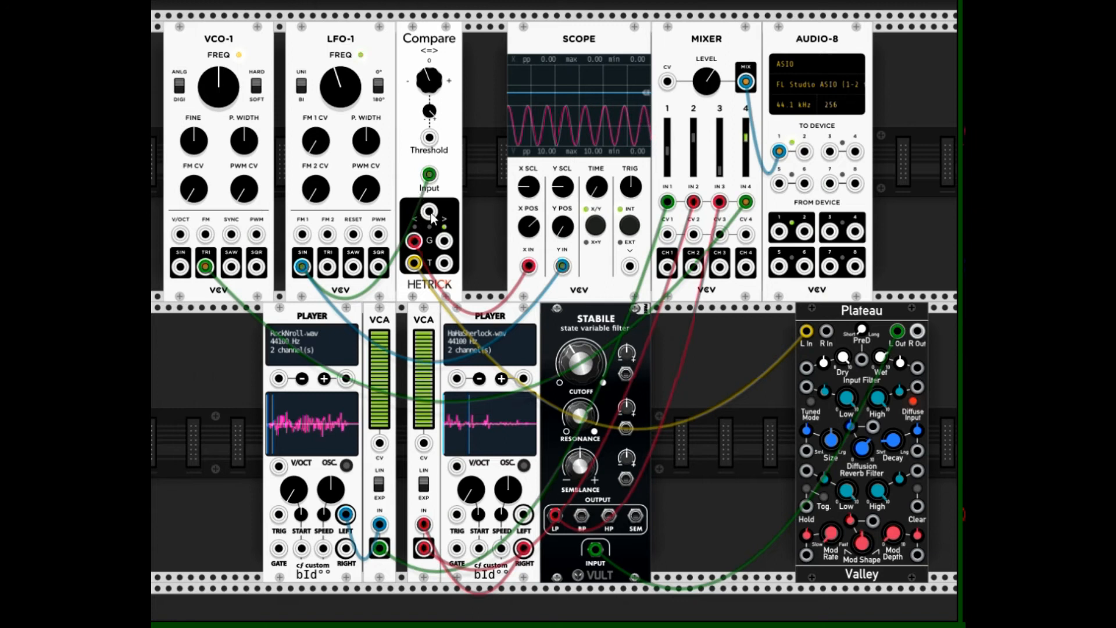
{"action": "left_click_drag", "start_coordinate": [747, 202], "coordinate": [349, 170]}
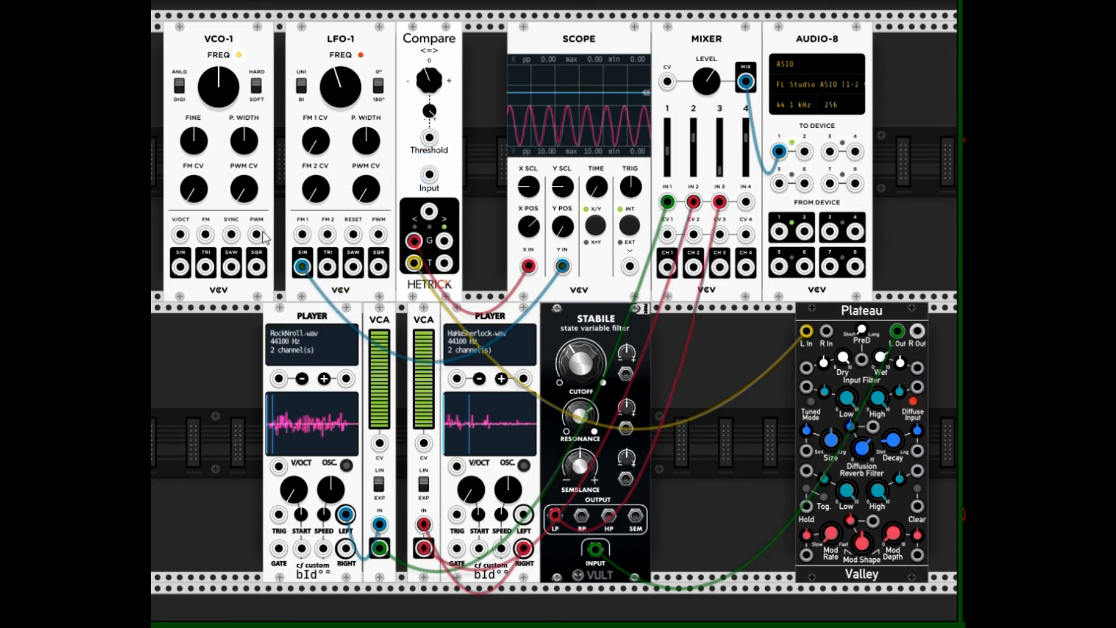
Feed VCO-1's triangle output, instead of the LFO's sine, to Compare's input and to the scope's Y input
{"action": "left_click_drag", "start_coordinate": [205, 268], "coordinate": [429, 174]}
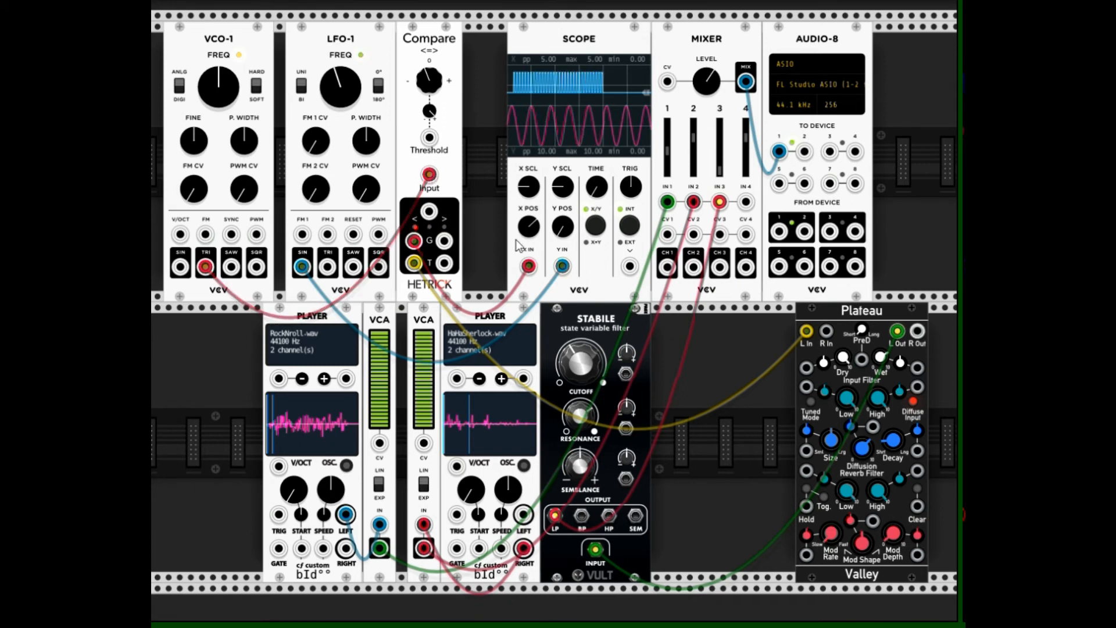
{"action": "left_click_drag", "start_coordinate": [302, 267], "coordinate": [211, 270]}
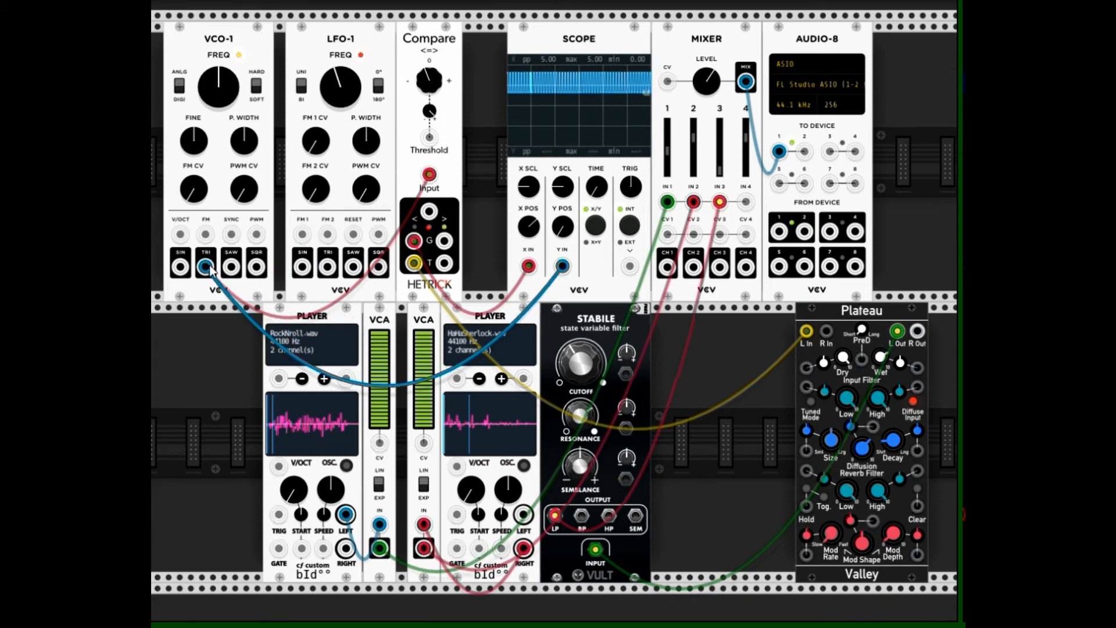
{"action": "left_click_drag", "start_coordinate": [596, 195], "coordinate": [596, 221]}
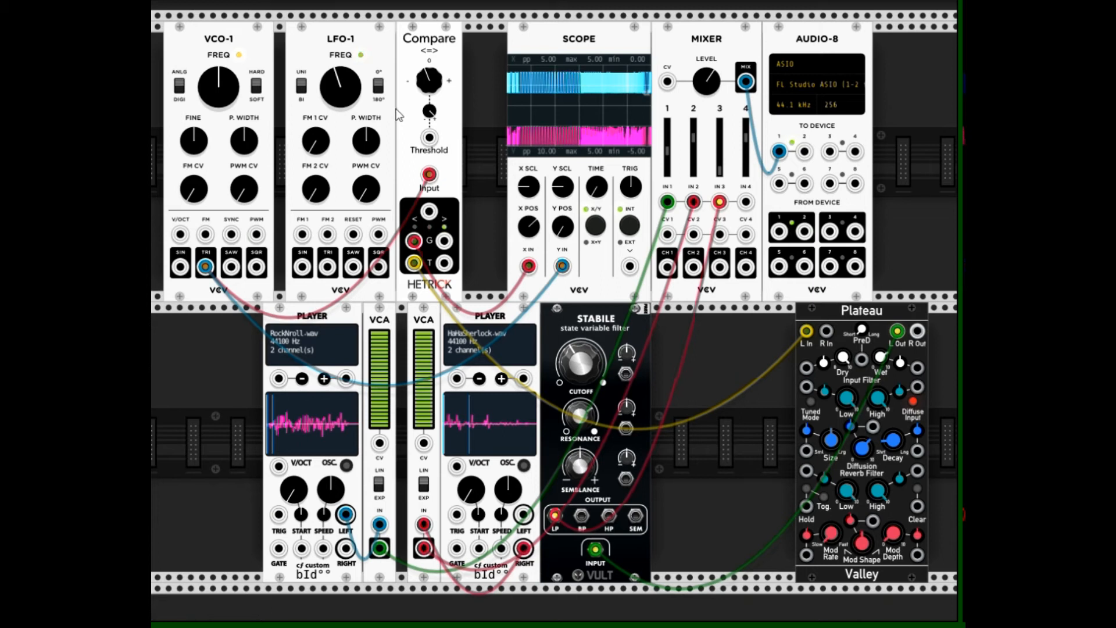
Lower VCO-1's frequency to about 91.7 Hz and reset it to its default
{"action": "mouse_move", "coordinate": [232, 90]}
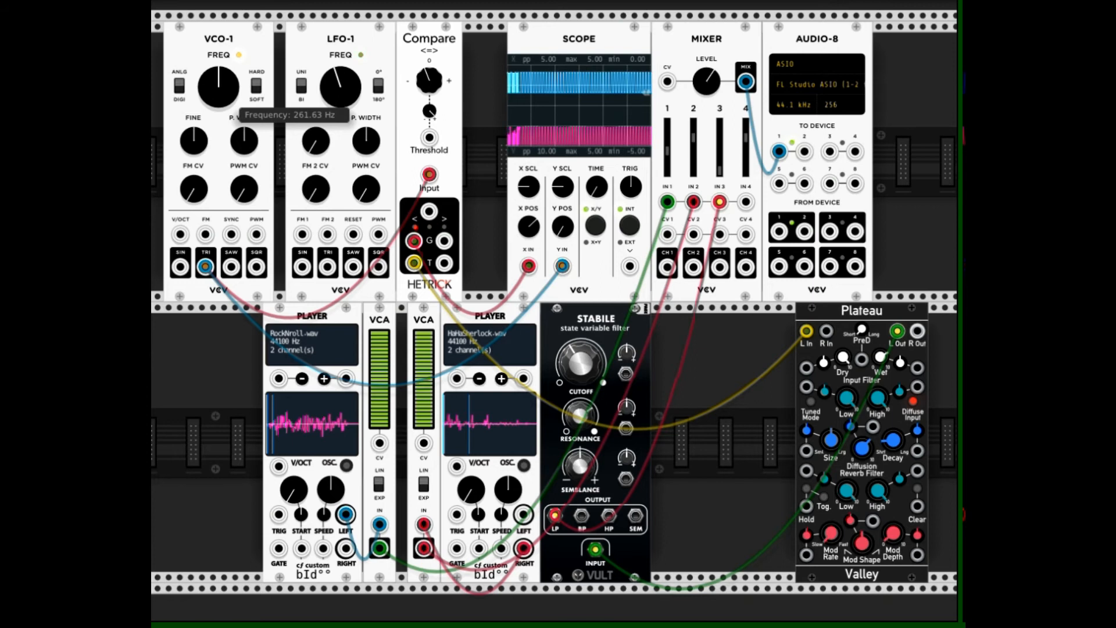
{"action": "left_click_drag", "start_coordinate": [218, 87], "coordinate": [218, 117]}
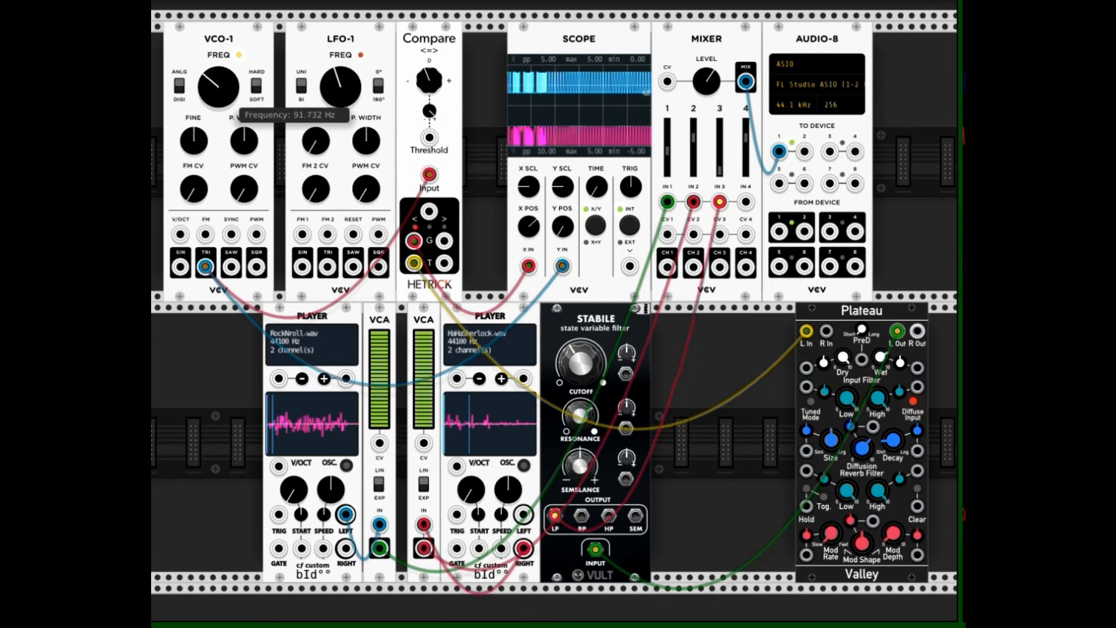
{"action": "double_click", "coordinate": [216, 77]}
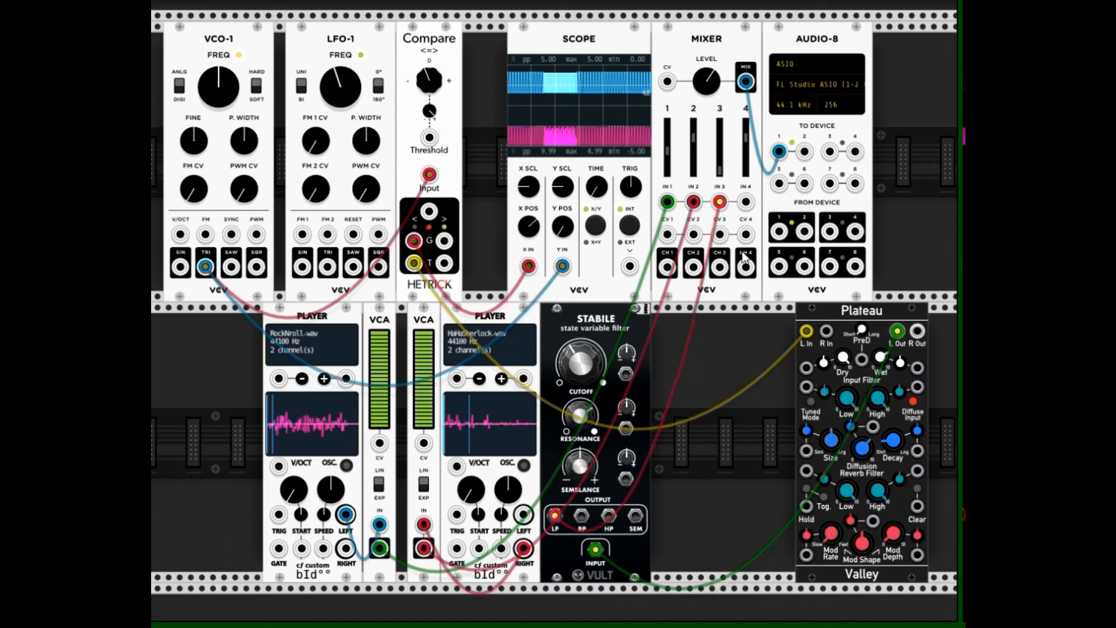
Patch Compare's < gate output into mixer input 4 and modulate its threshold with the LFO's triangle output
{"action": "left_click_drag", "start_coordinate": [745, 202], "coordinate": [416, 239]}
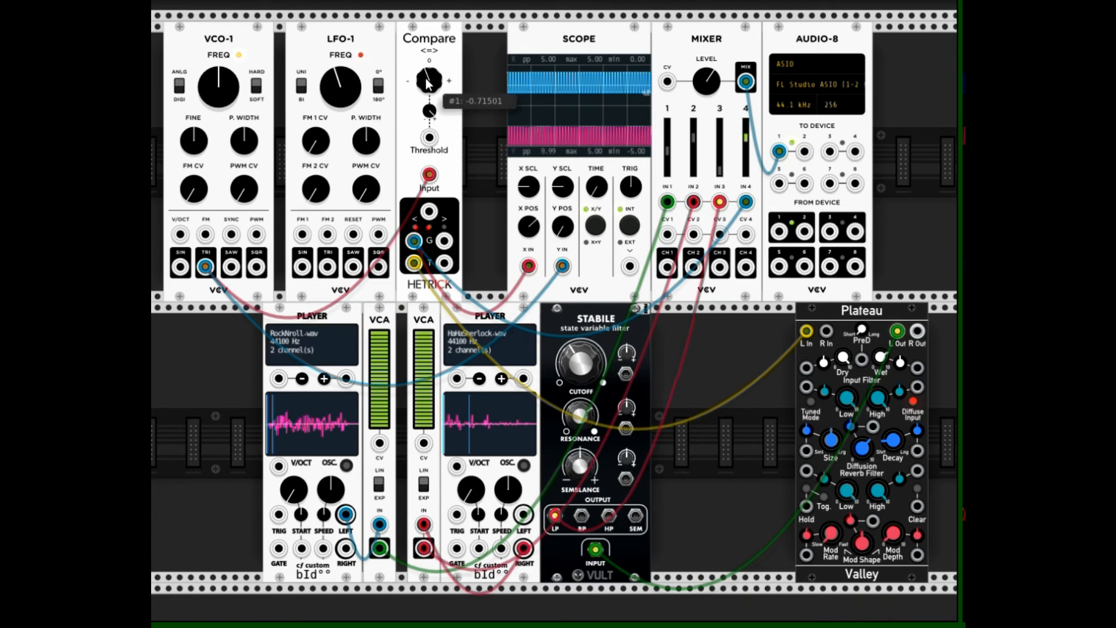
{"action": "mouse_move", "coordinate": [428, 91]}
{"action": "left_mouse_down"}
{"action": "mouse_move", "coordinate": [429, 5]}
{"action": "mouse_move", "coordinate": [428, 132]}
{"action": "mouse_move", "coordinate": [429, 80]}
{"action": "left_mouse_up"}
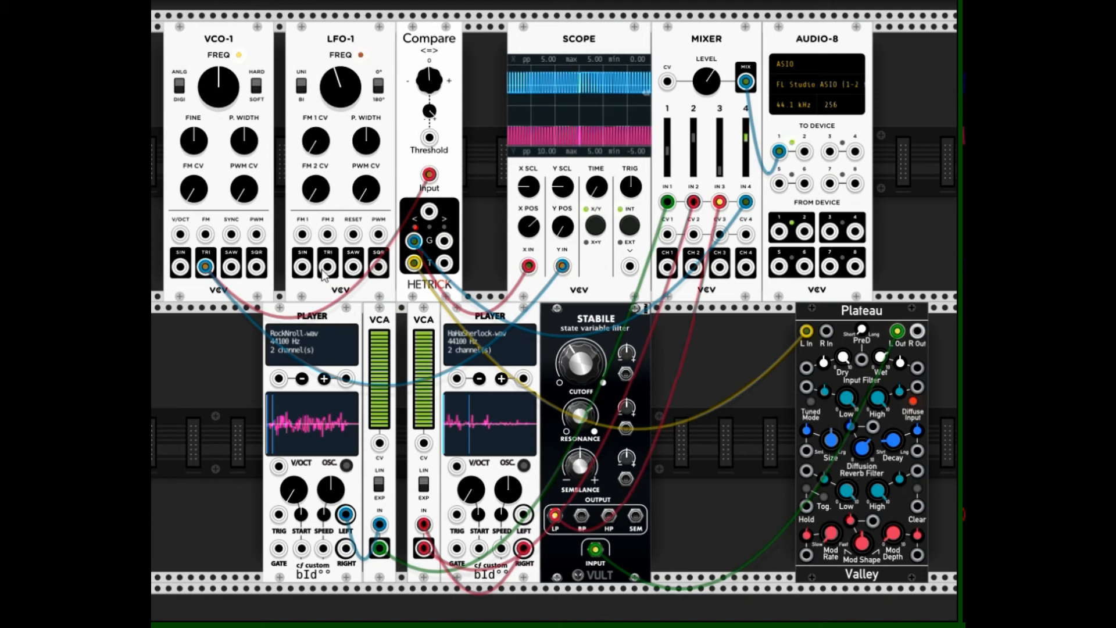
{"action": "left_click_drag", "start_coordinate": [327, 266], "coordinate": [430, 143]}
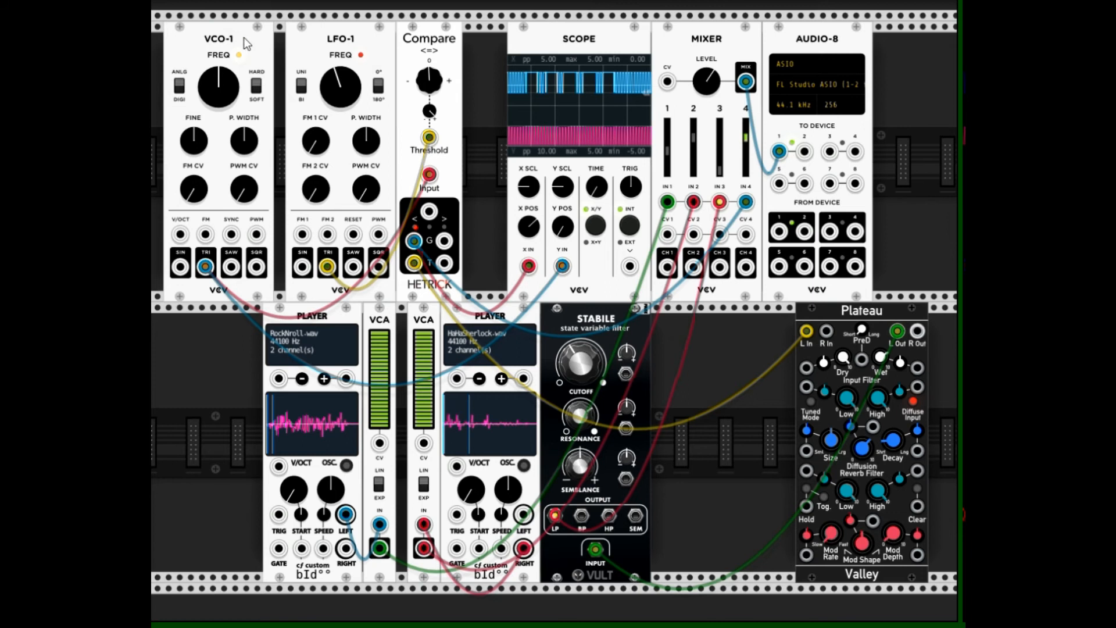
Shift VCO-1 and LFO-1 away from Compare and place a duplicate of the VCA directly beside LFO-1
{"action": "left_click_drag", "start_coordinate": [243, 31], "coordinate": [198, 22]}
{"action": "left_click_drag", "start_coordinate": [329, 34], "coordinate": [246, 20]}
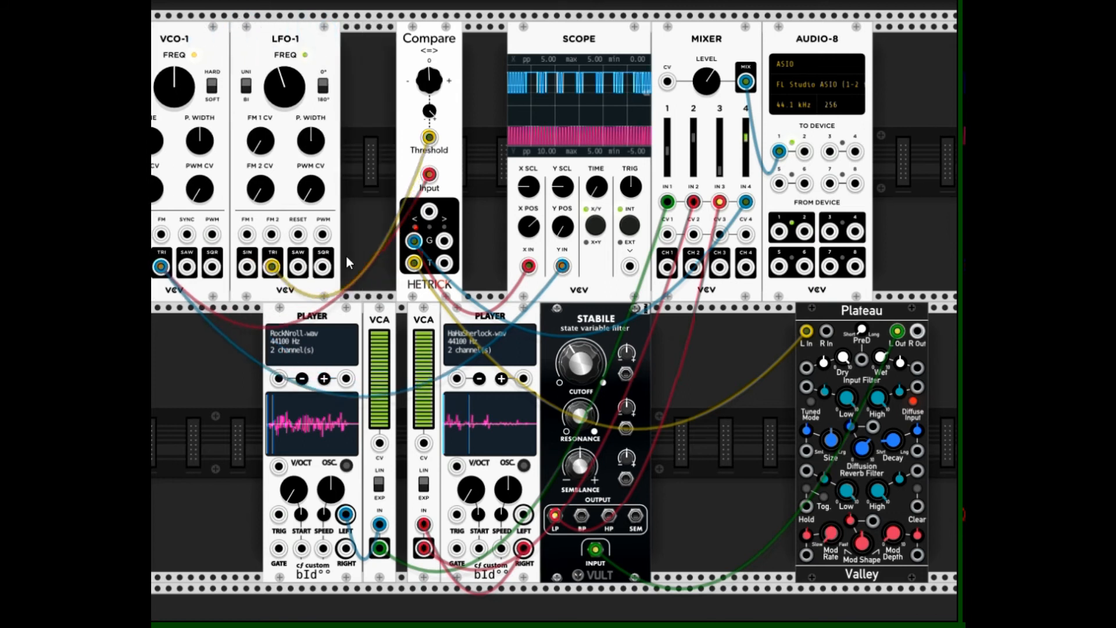
{"action": "right_click", "coordinate": [379, 318]}
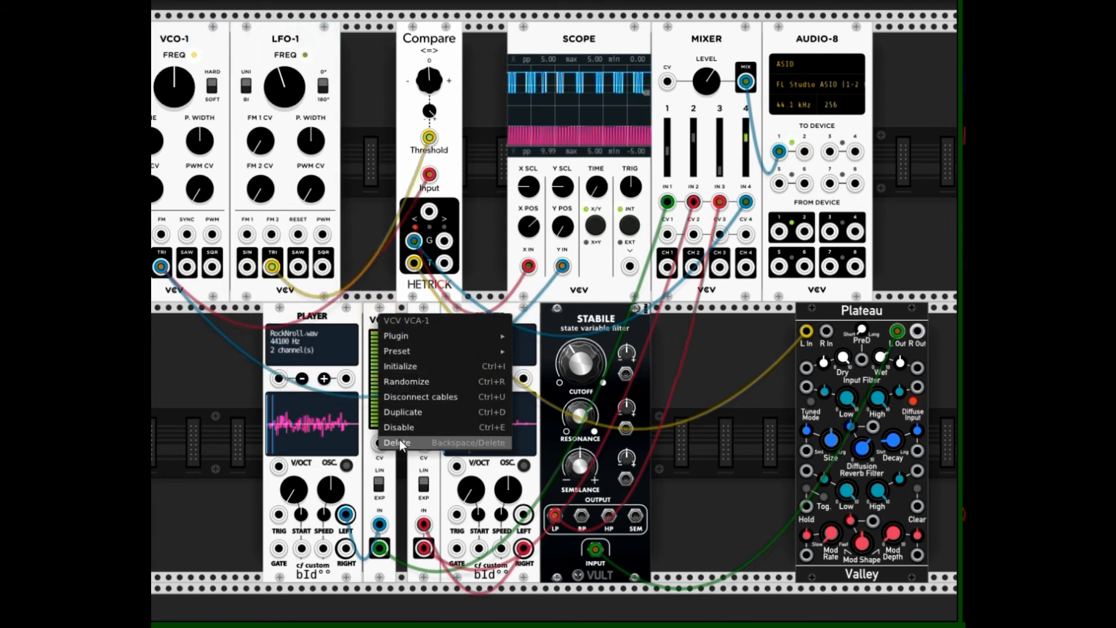
{"action": "left_click", "coordinate": [400, 410]}
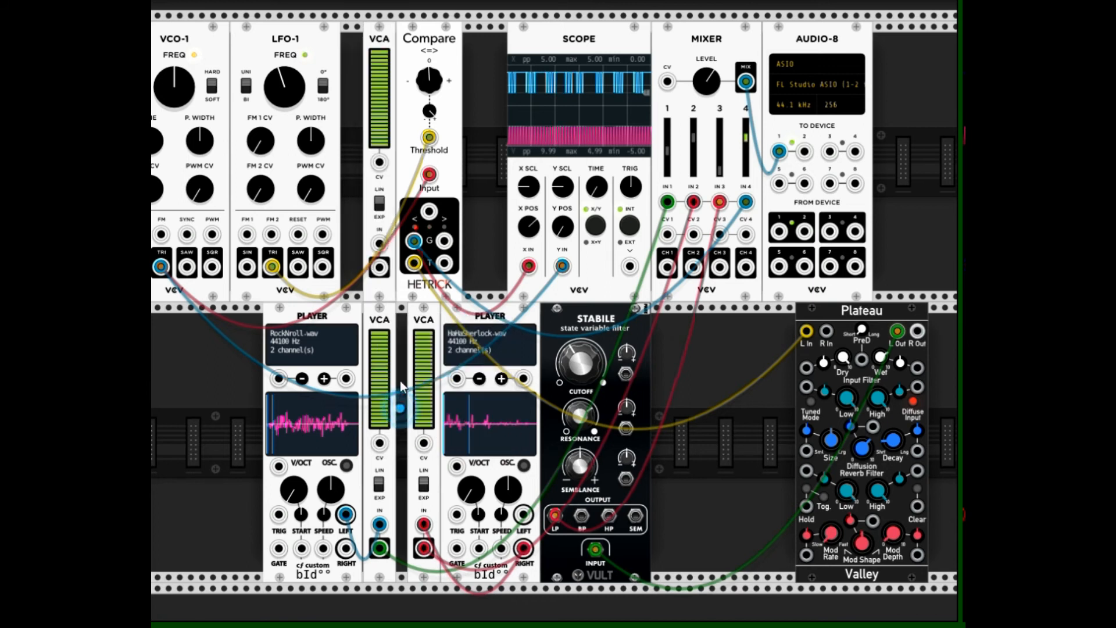
{"action": "left_click_drag", "start_coordinate": [378, 43], "coordinate": [356, 38]}
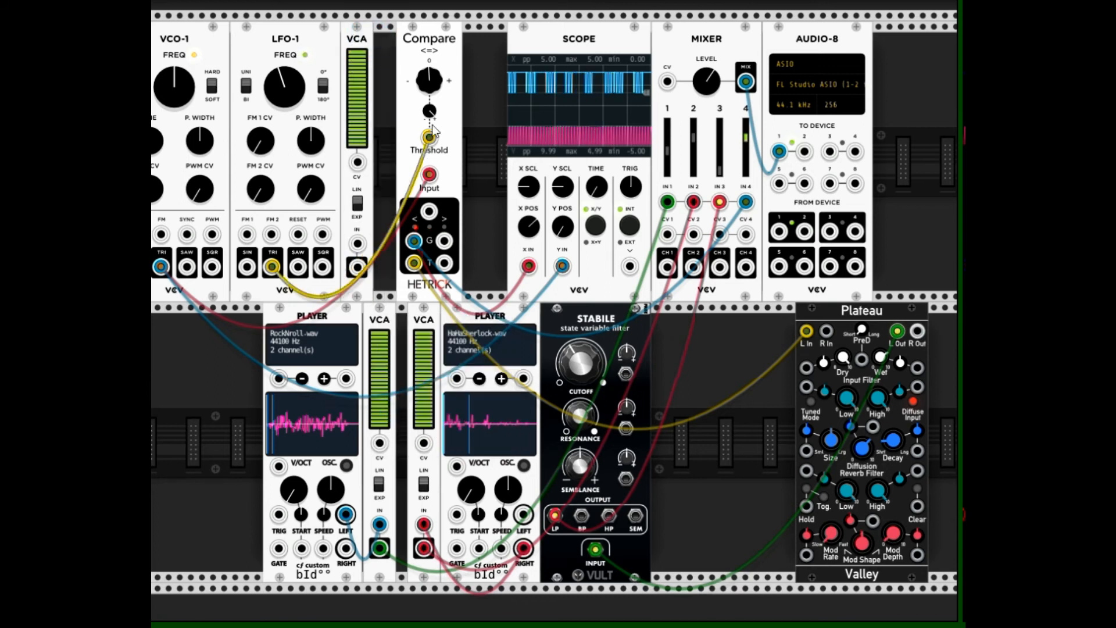
Route the LFO's triangle through the new VCA at about 45.85% level into Compare's threshold input, and lower the LFO's frequency
{"action": "mouse_move", "coordinate": [429, 137]}
{"action": "left_mouse_down"}
{"action": "mouse_move", "coordinate": [364, 174]}
{"action": "mouse_move", "coordinate": [359, 232]}
{"action": "mouse_move", "coordinate": [411, 183]}
{"action": "mouse_move", "coordinate": [429, 138]}
{"action": "left_mouse_up"}
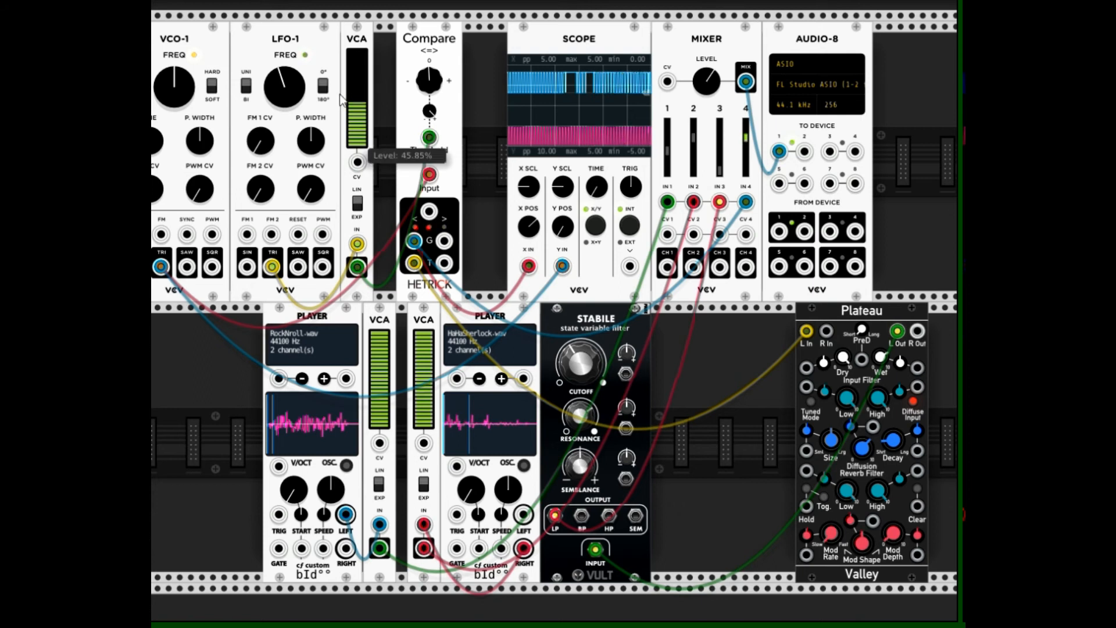
{"action": "left_click_drag", "start_coordinate": [284, 82], "coordinate": [285, 104]}
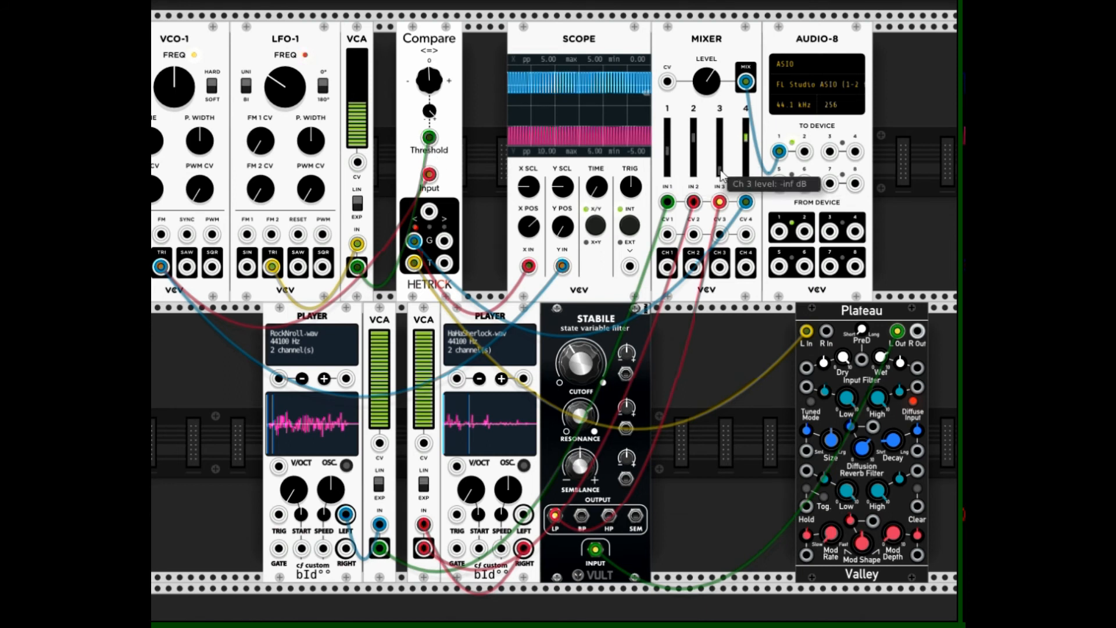
Unplug mixer input 4 and the scope, and patch Compare's < and > gates into the CV inputs of the first and second player VCAs
{"action": "left_click_drag", "start_coordinate": [746, 201], "coordinate": [318, 137]}
{"action": "left_click_drag", "start_coordinate": [526, 268], "coordinate": [493, 244]}
{"action": "left_click_drag", "start_coordinate": [562, 267], "coordinate": [379, 443]}
{"action": "left_click_drag", "start_coordinate": [445, 242], "coordinate": [423, 443]}
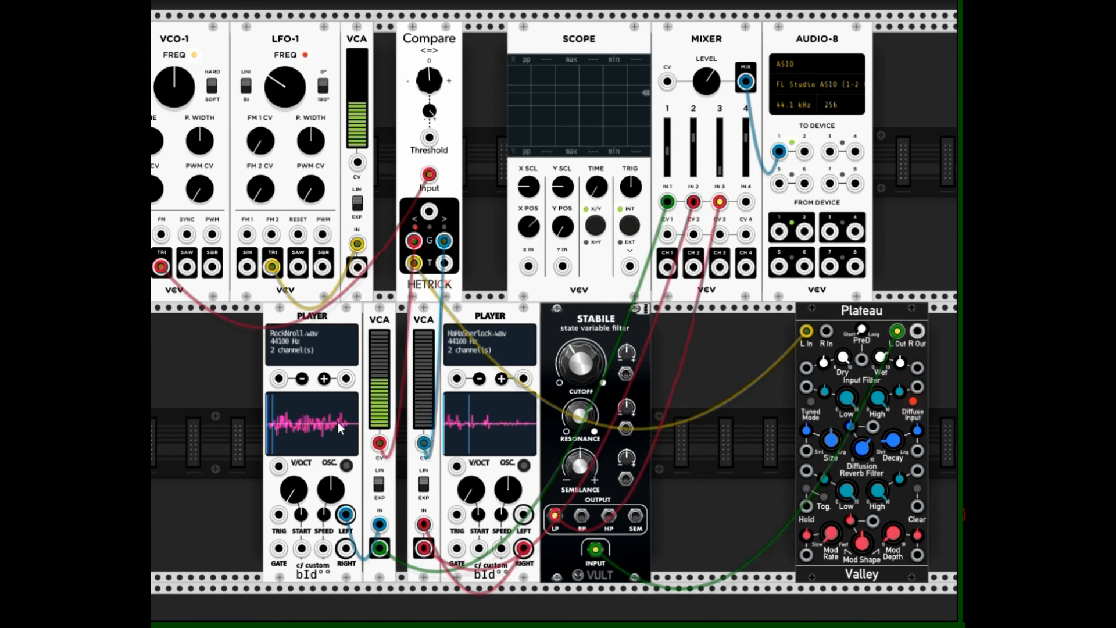
Turn on oscillator mode on both sample players and raise Compare's threshold
{"action": "left_click", "coordinate": [347, 466]}
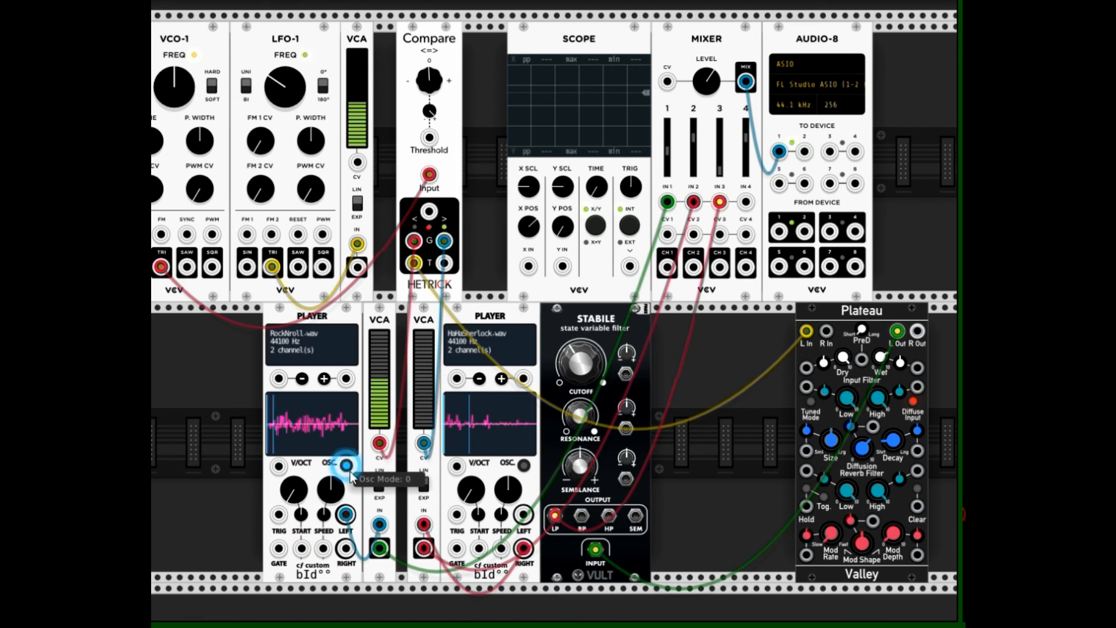
{"action": "left_click", "coordinate": [524, 465]}
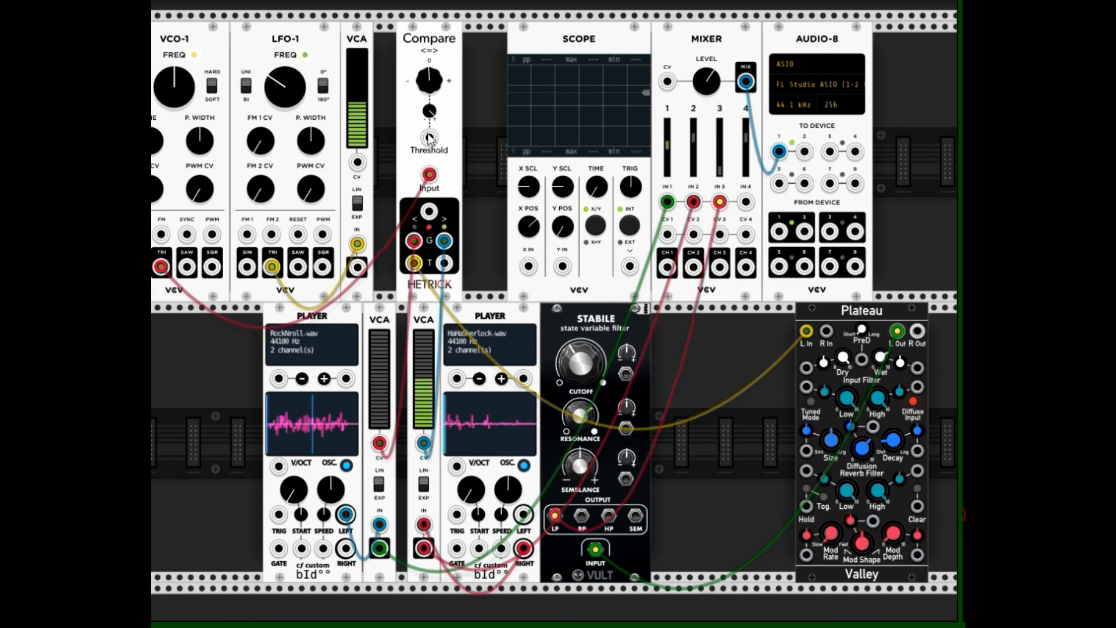
{"action": "left_click_drag", "start_coordinate": [434, 86], "coordinate": [434, 40]}
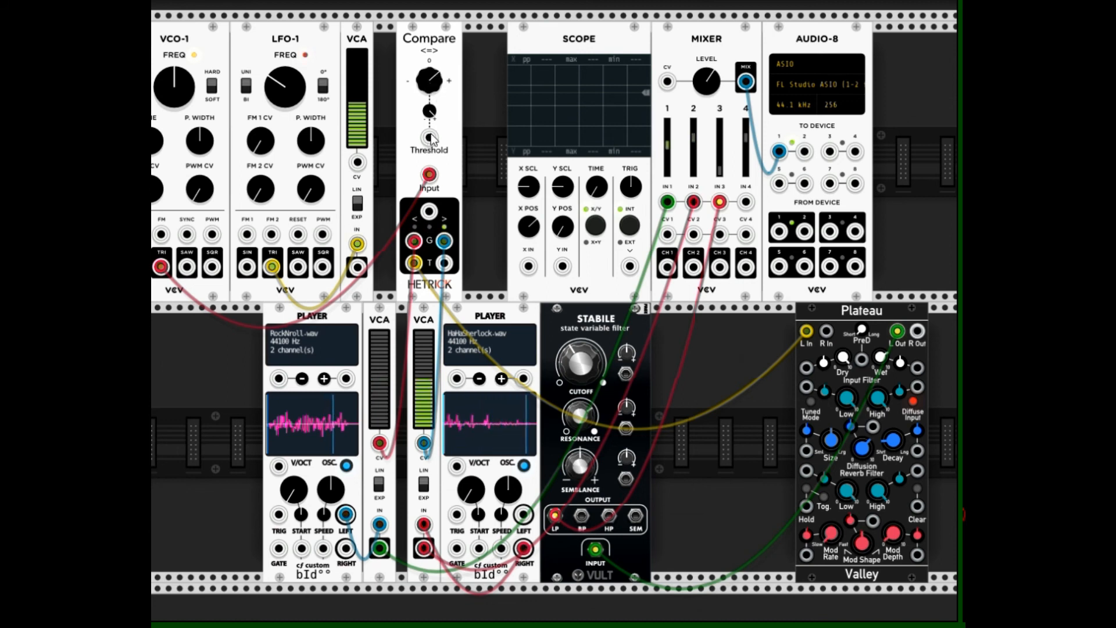
Replace Compare's oscillator input with the first player's left output, patch the second player's left output into its threshold input, and lower the threshold
{"action": "left_click_drag", "start_coordinate": [429, 174], "coordinate": [357, 181]}
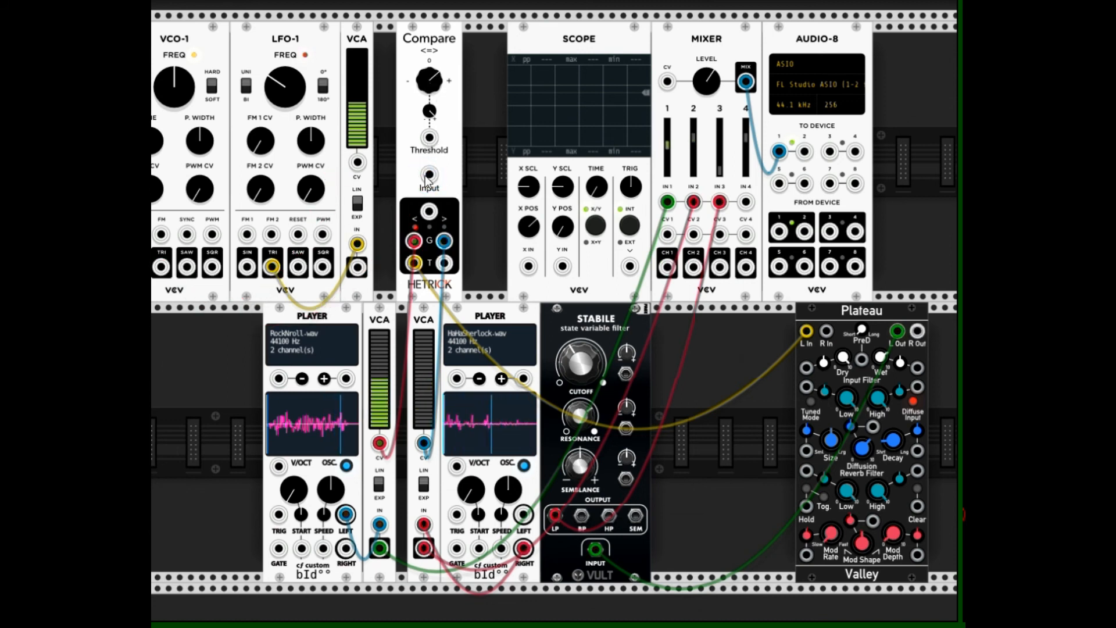
{"action": "left_click_drag", "start_coordinate": [357, 243], "coordinate": [326, 244]}
{"action": "left_click_drag", "start_coordinate": [429, 174], "coordinate": [348, 514]}
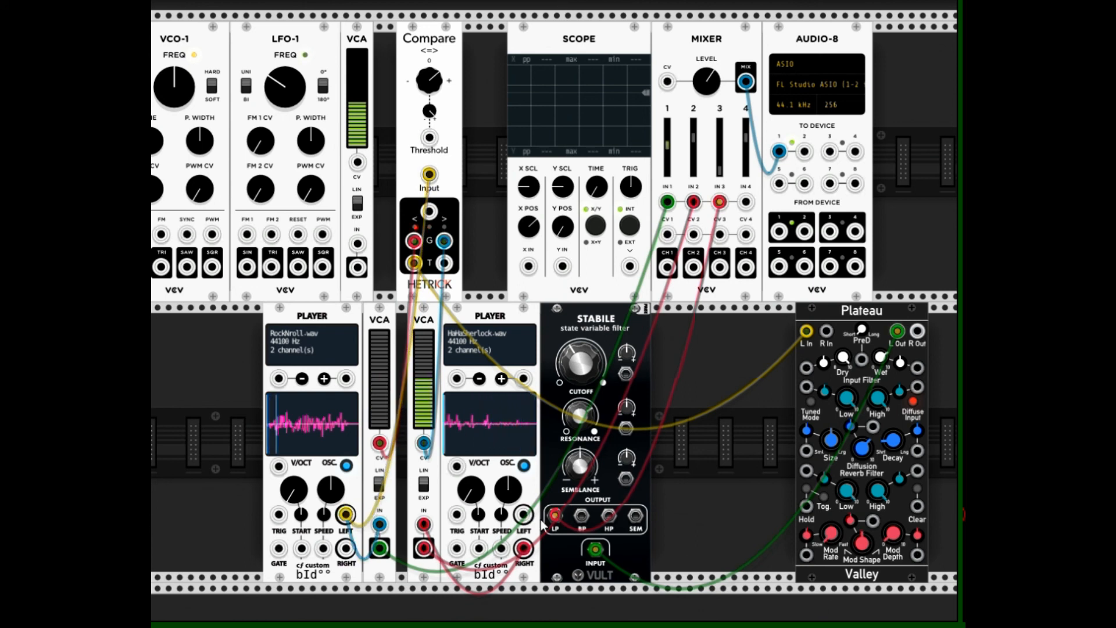
{"action": "left_click_drag", "start_coordinate": [430, 138], "coordinate": [523, 514]}
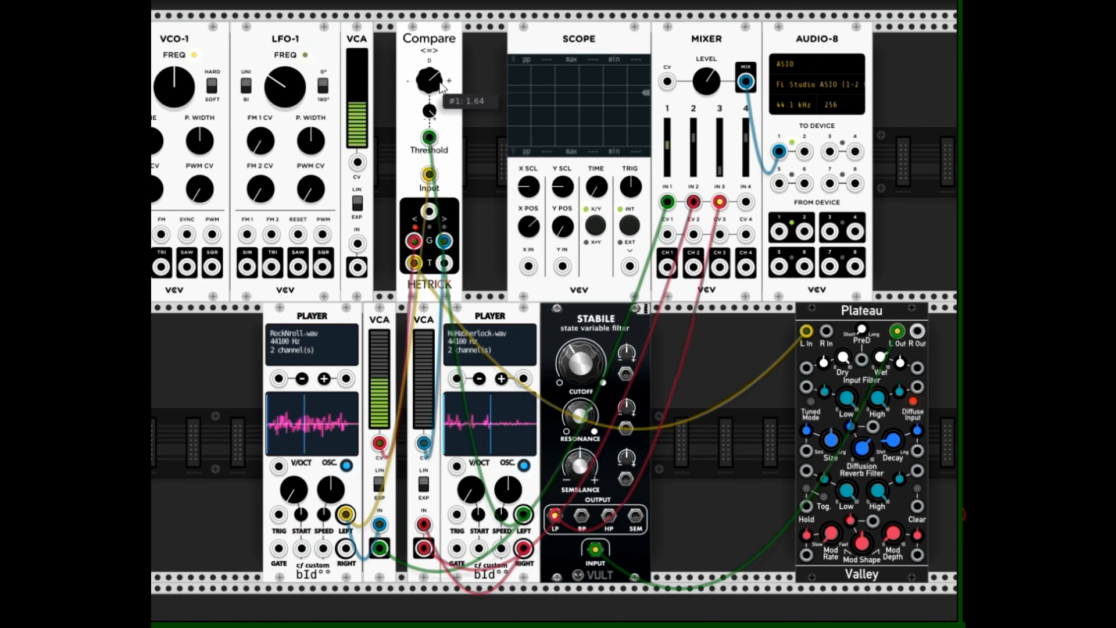
{"action": "left_click_drag", "start_coordinate": [441, 87], "coordinate": [442, 117]}
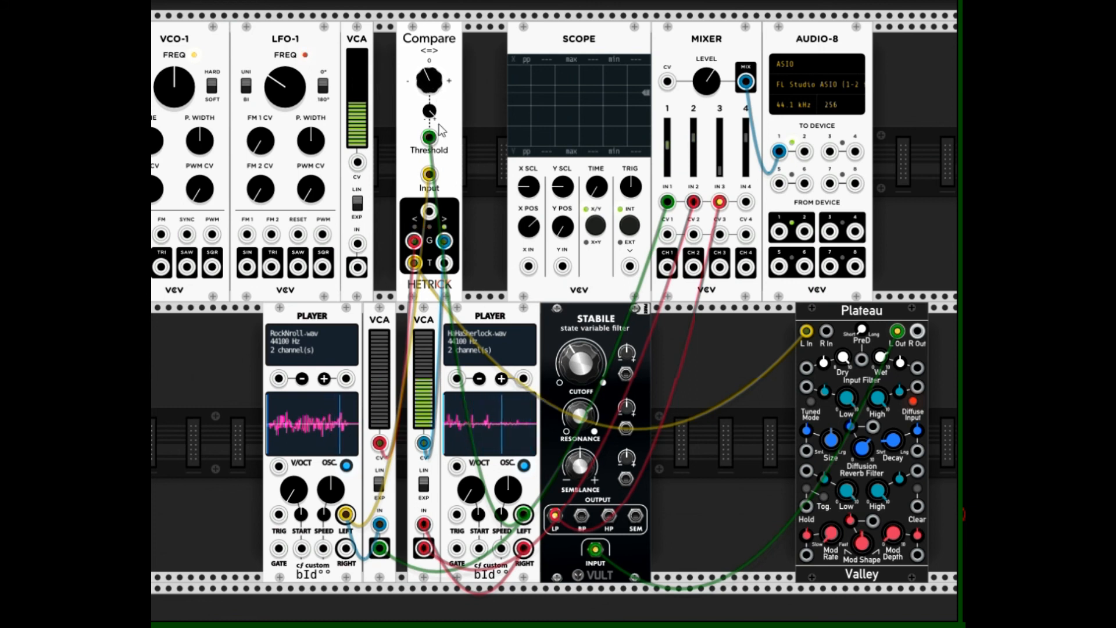
Swap the two players' left outputs between Compare's input and threshold input, and adjust the threshold to about 1.46 and back to 0.08
{"action": "mouse_move", "coordinate": [429, 174]}
{"action": "left_mouse_down"}
{"action": "mouse_move", "coordinate": [423, 144]}
{"action": "mouse_move", "coordinate": [429, 174]}
{"action": "left_mouse_up"}
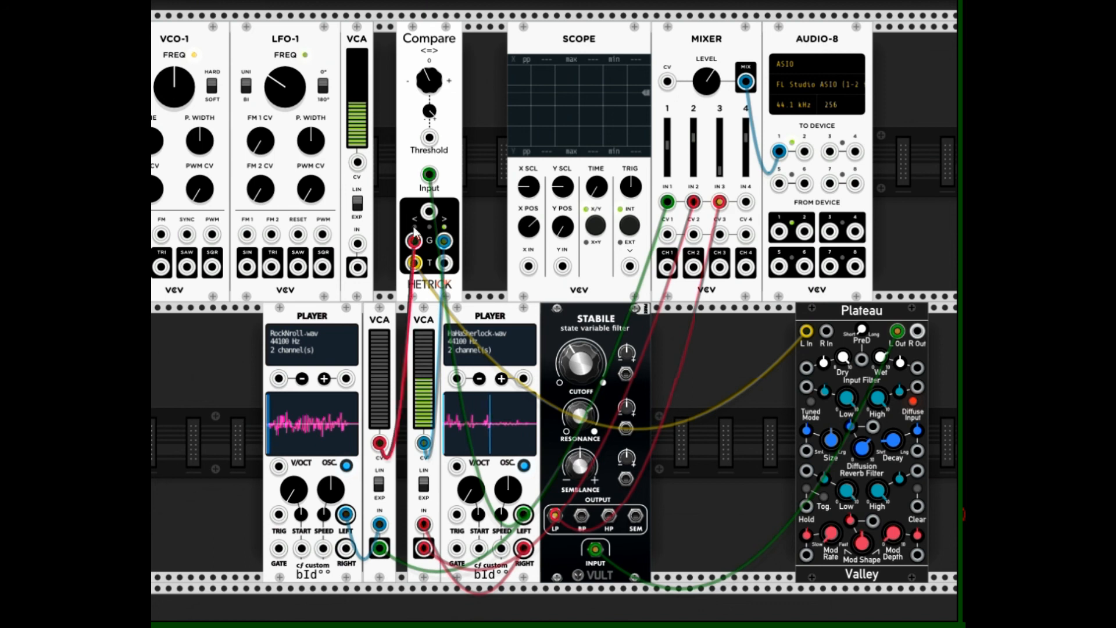
{"action": "left_click_drag", "start_coordinate": [430, 138], "coordinate": [346, 514]}
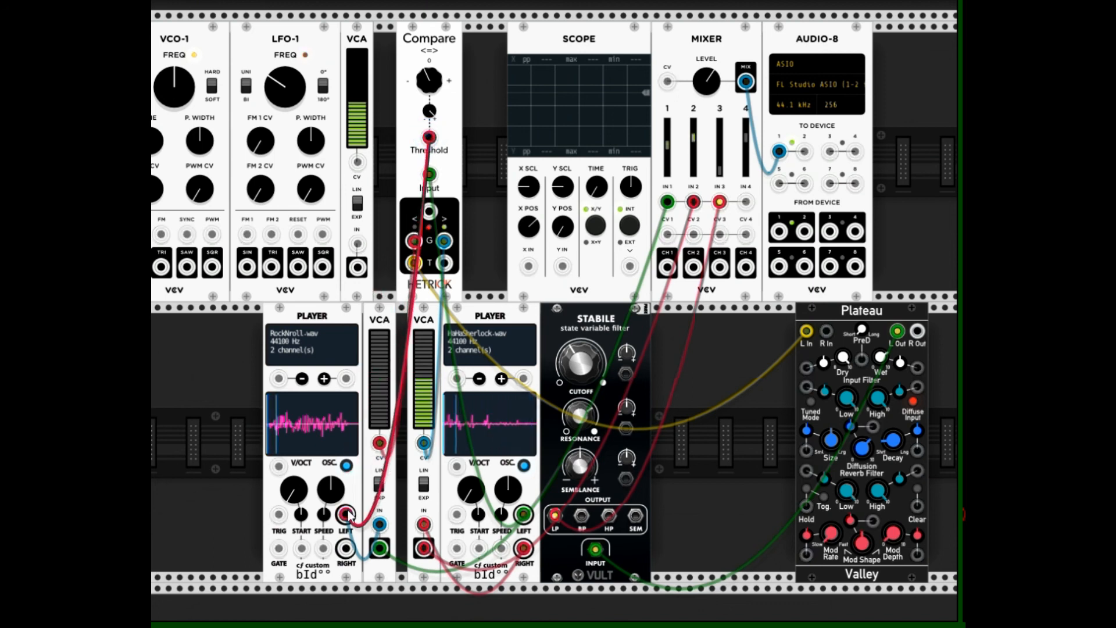
{"action": "left_click_drag", "start_coordinate": [432, 84], "coordinate": [431, 70]}
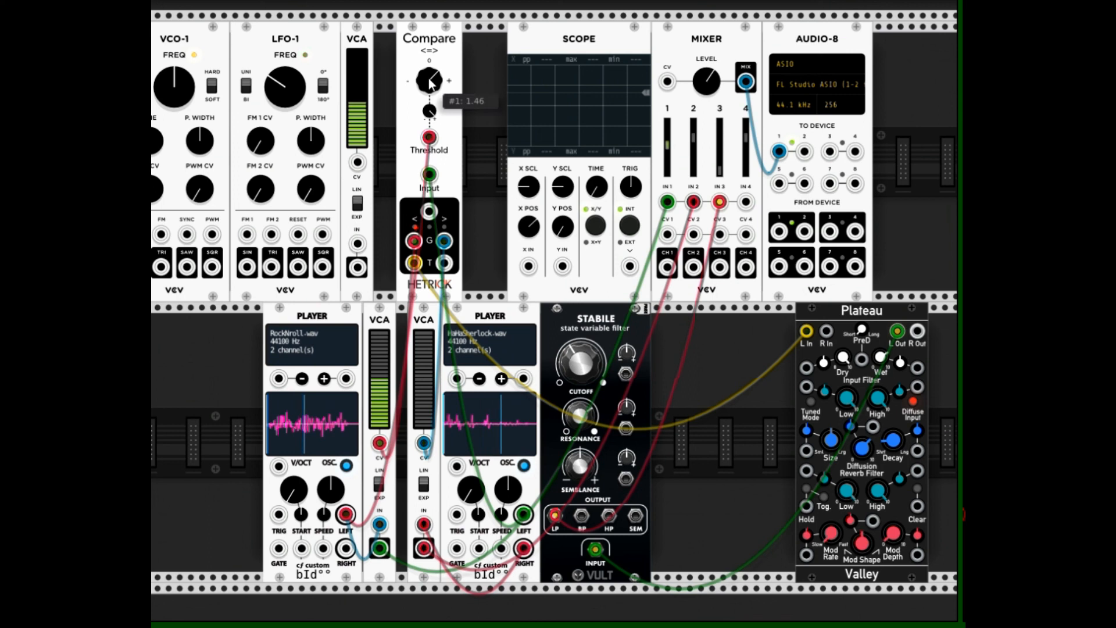
{"action": "mouse_move", "coordinate": [432, 83]}
{"action": "left_mouse_down"}
{"action": "mouse_move", "coordinate": [432, 69]}
{"action": "mouse_move", "coordinate": [432, 112]}
{"action": "mouse_move", "coordinate": [433, 93]}
{"action": "left_mouse_up"}
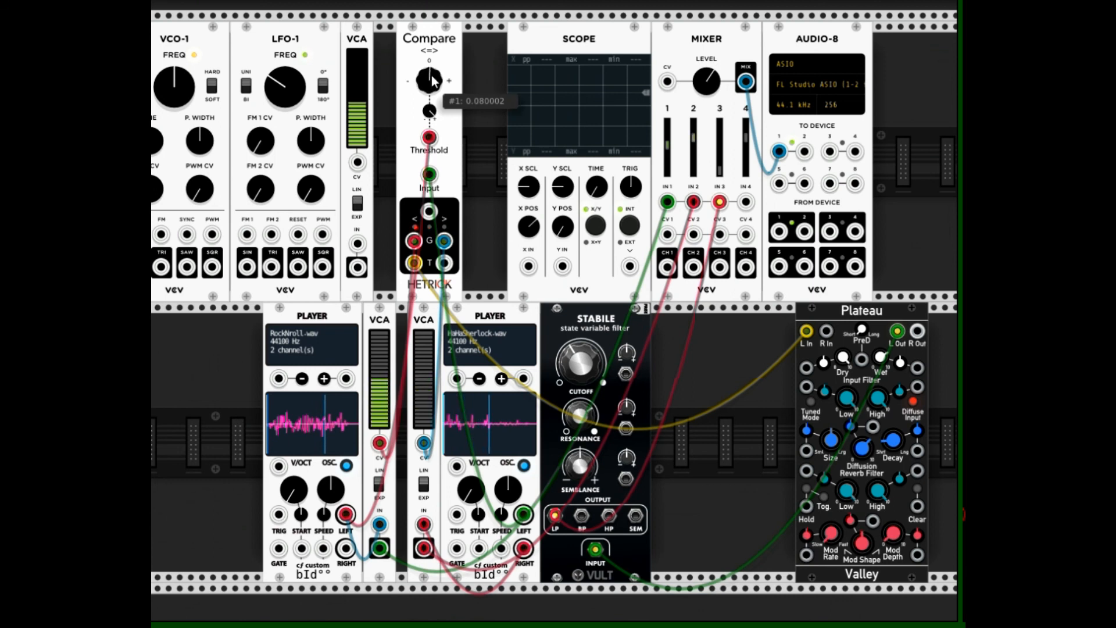